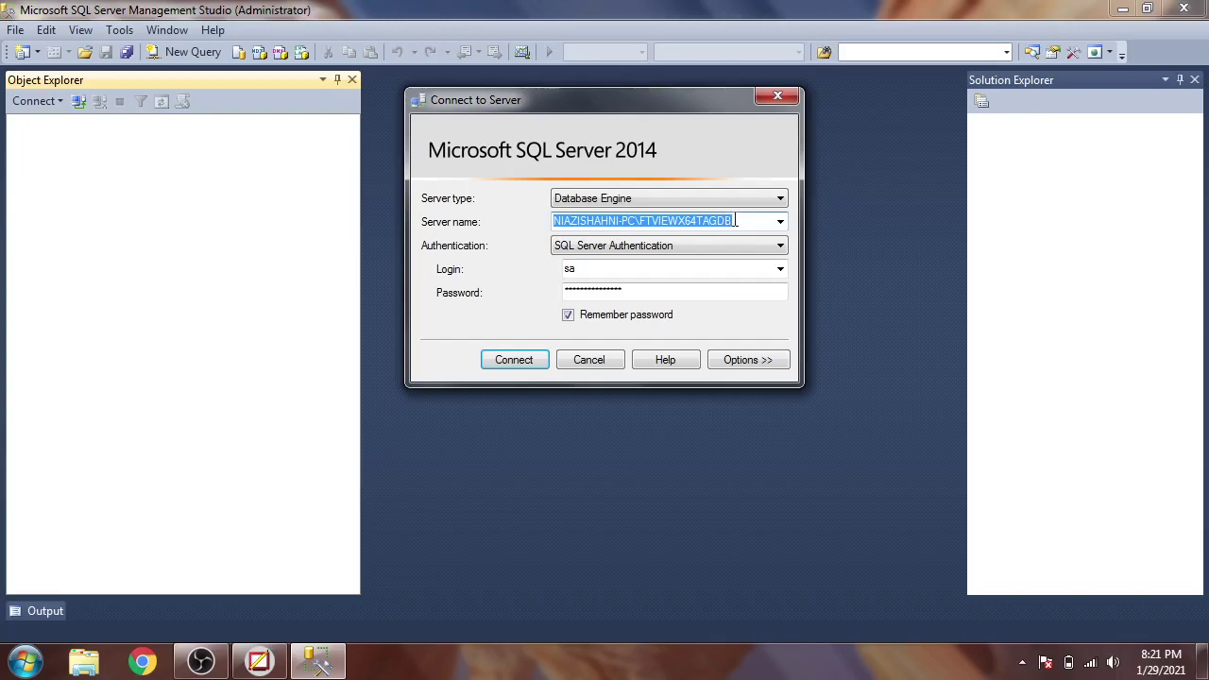
- Copy the FTVIEWX64TAGDB server name, connect, and expand the server's Databases list
right_click(734, 220)
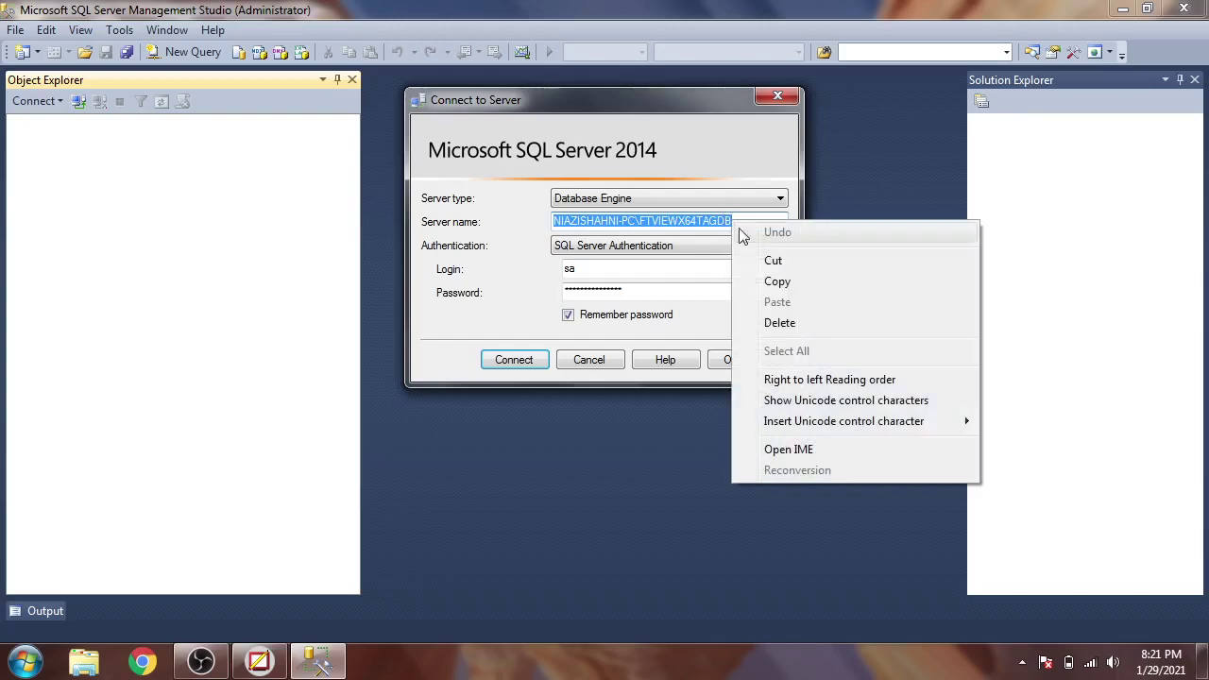
click(779, 279)
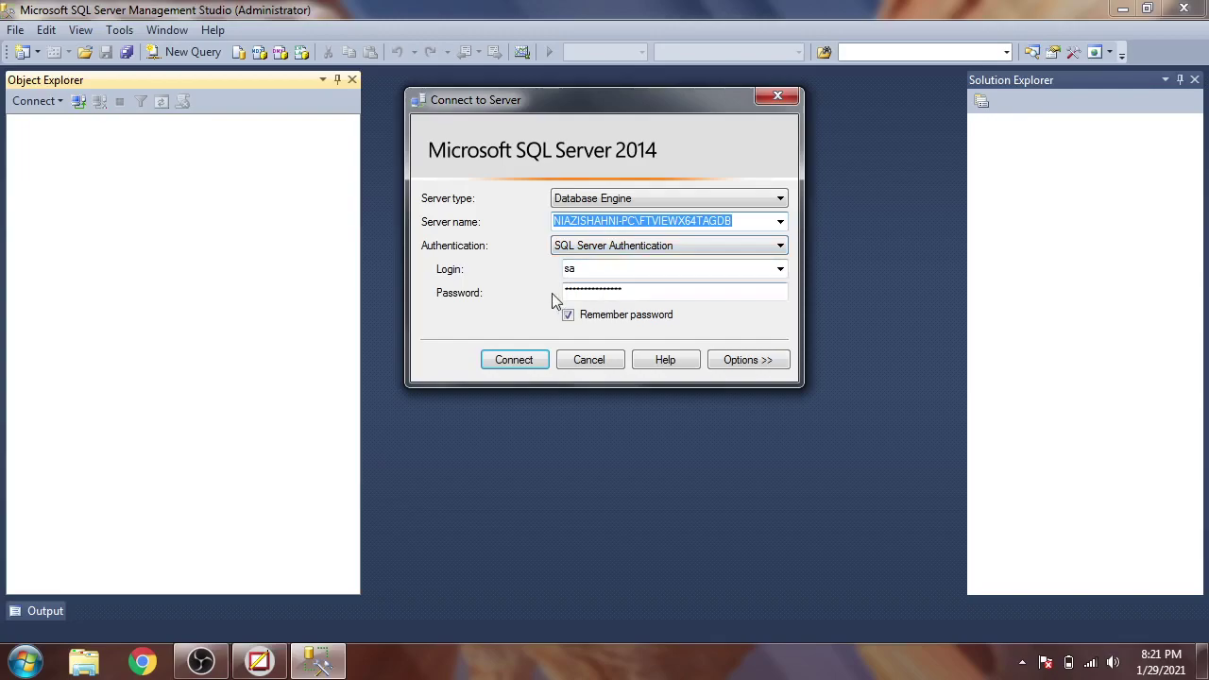
click(538, 362)
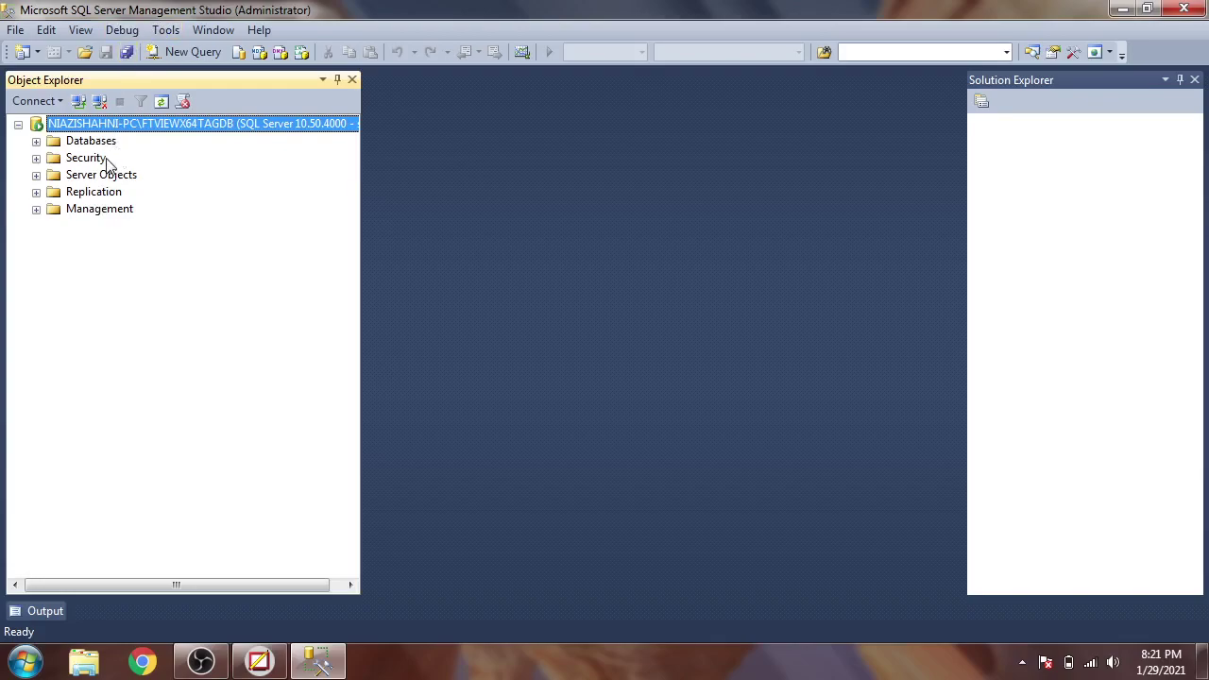
click(36, 140)
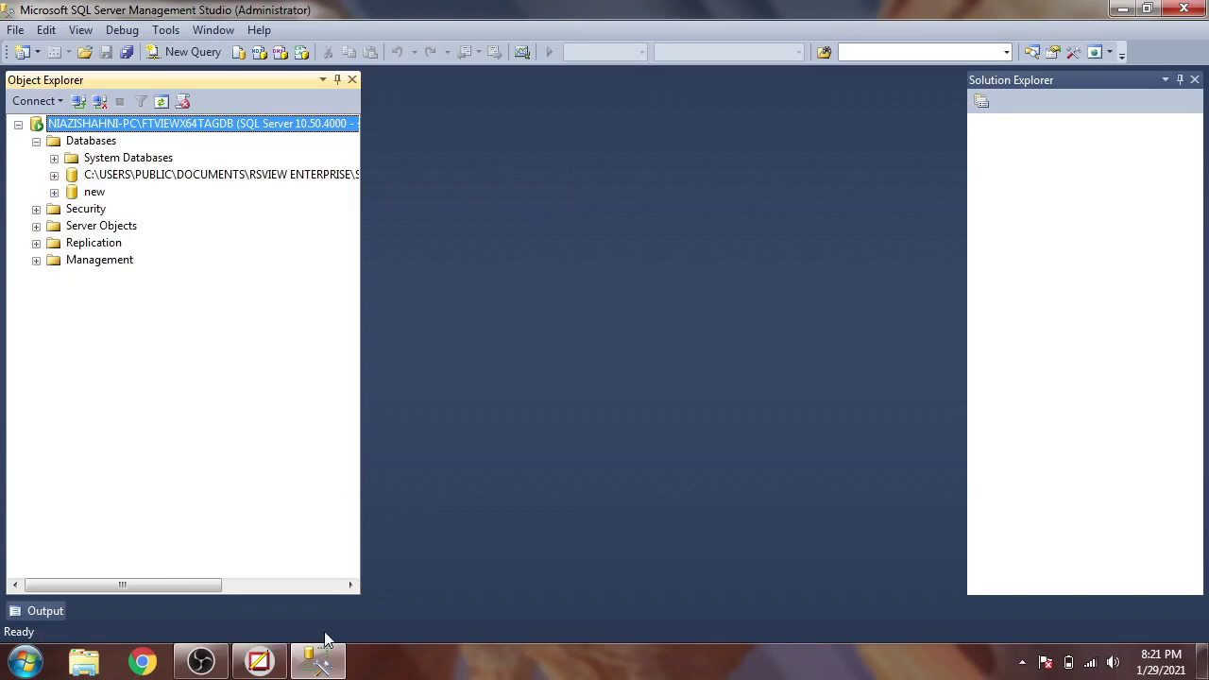
- In FactoryTalk View Studio, create a New Database under System > Connections > Databases
click(259, 661)
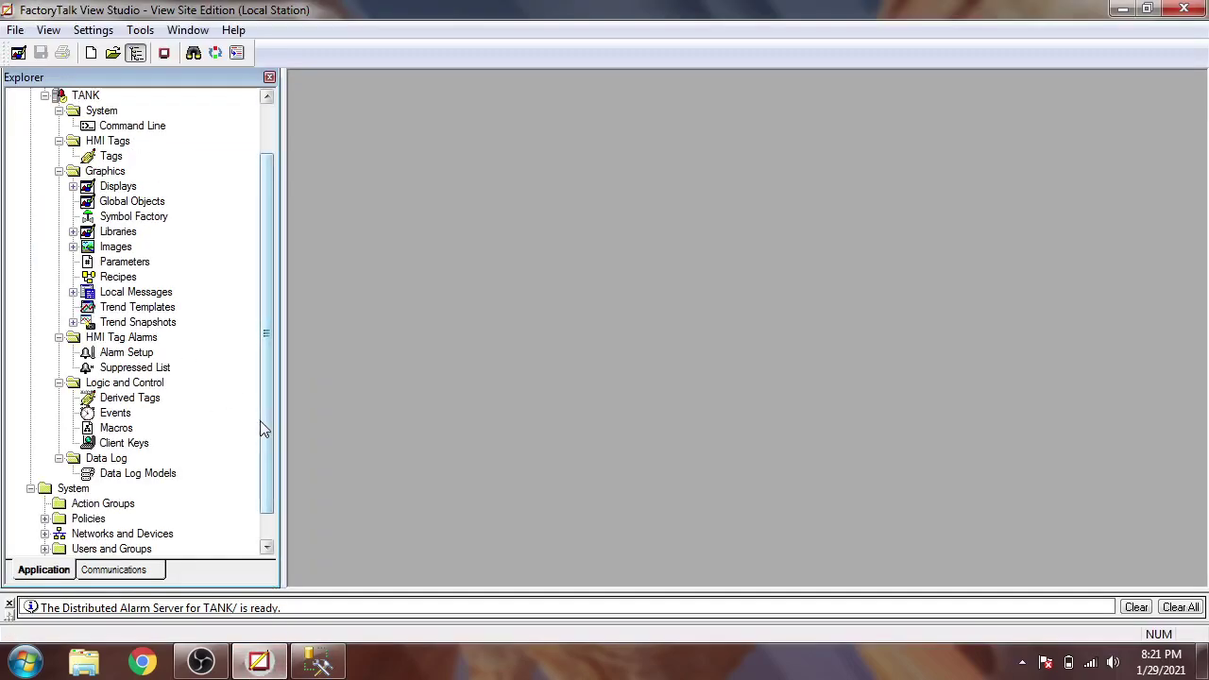
drag(263, 428, 266, 463)
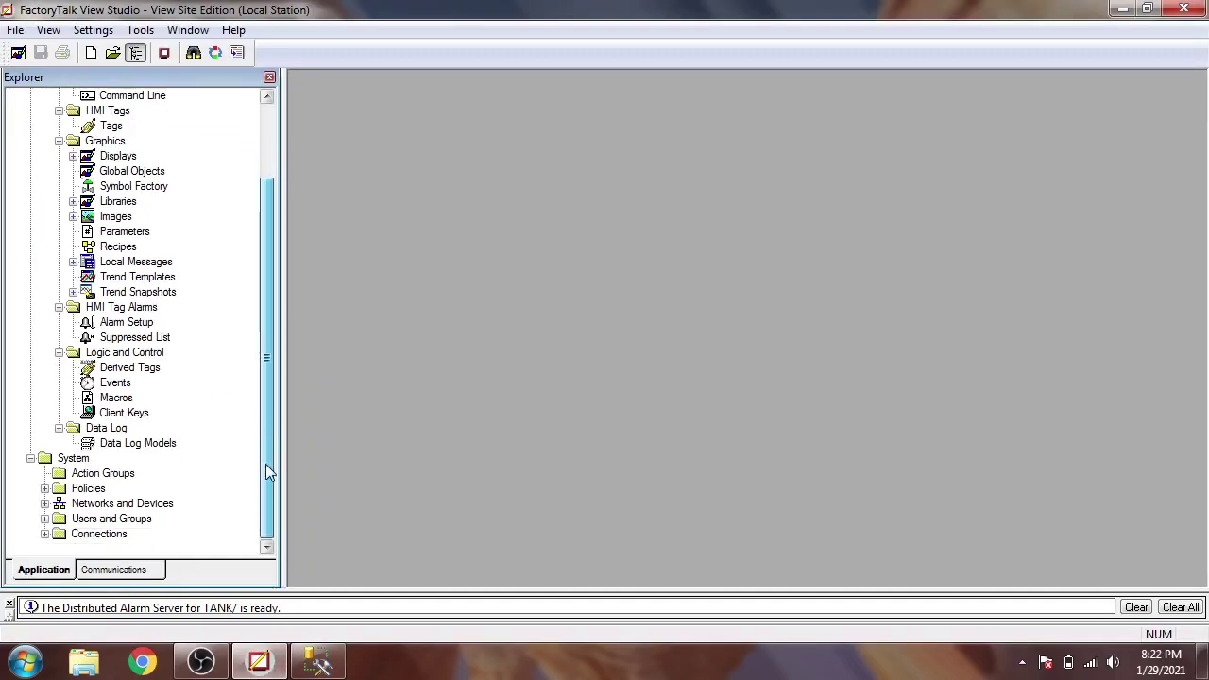
click(44, 534)
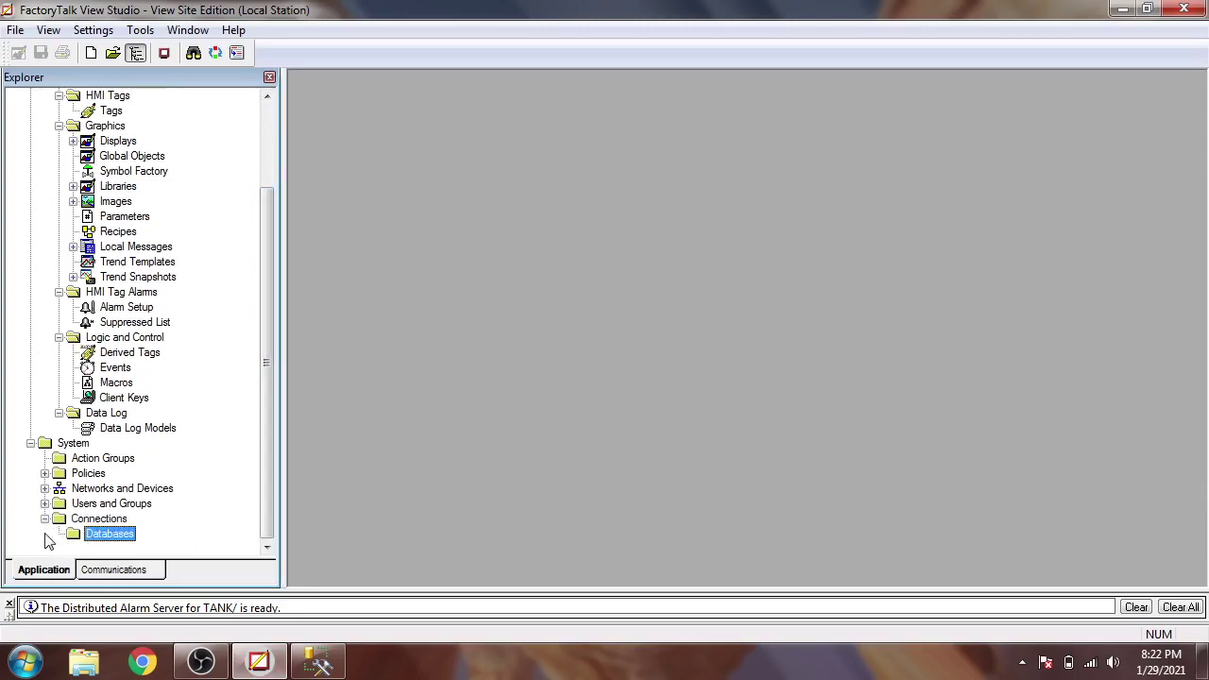
right_click(99, 534)
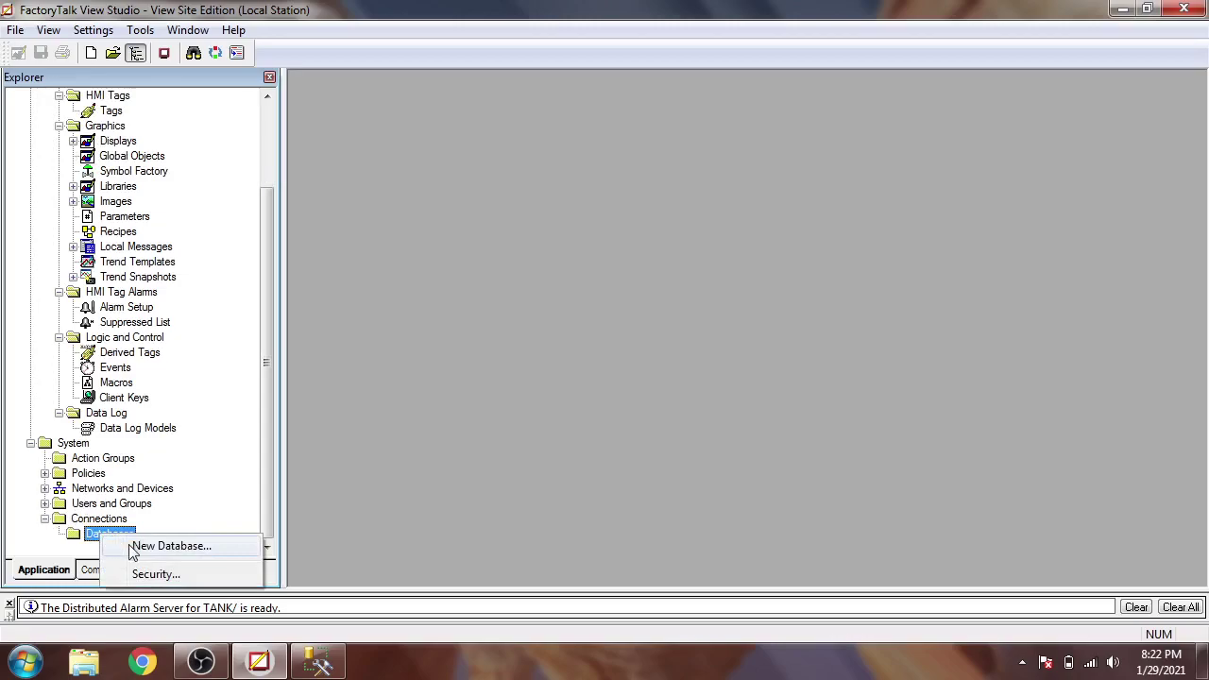
click(161, 546)
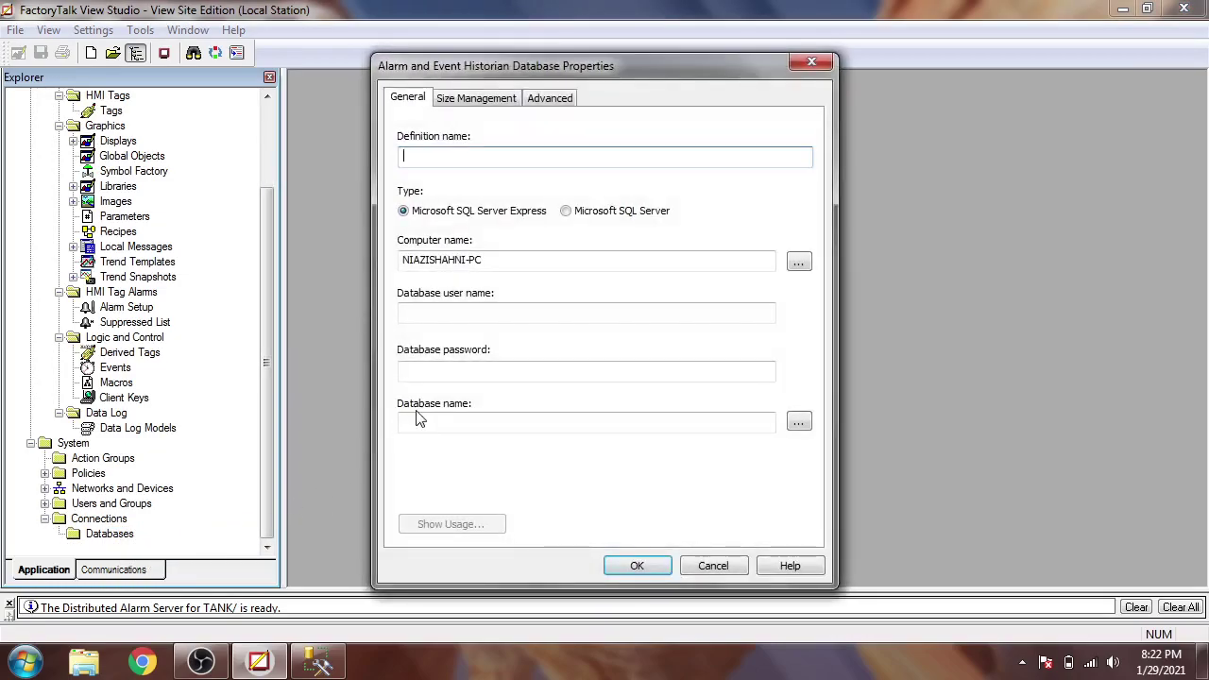
- Set type Microsoft SQL Server, computer name FTVIEWX64TAGDB, user name sa, and enter a password
click(567, 215)
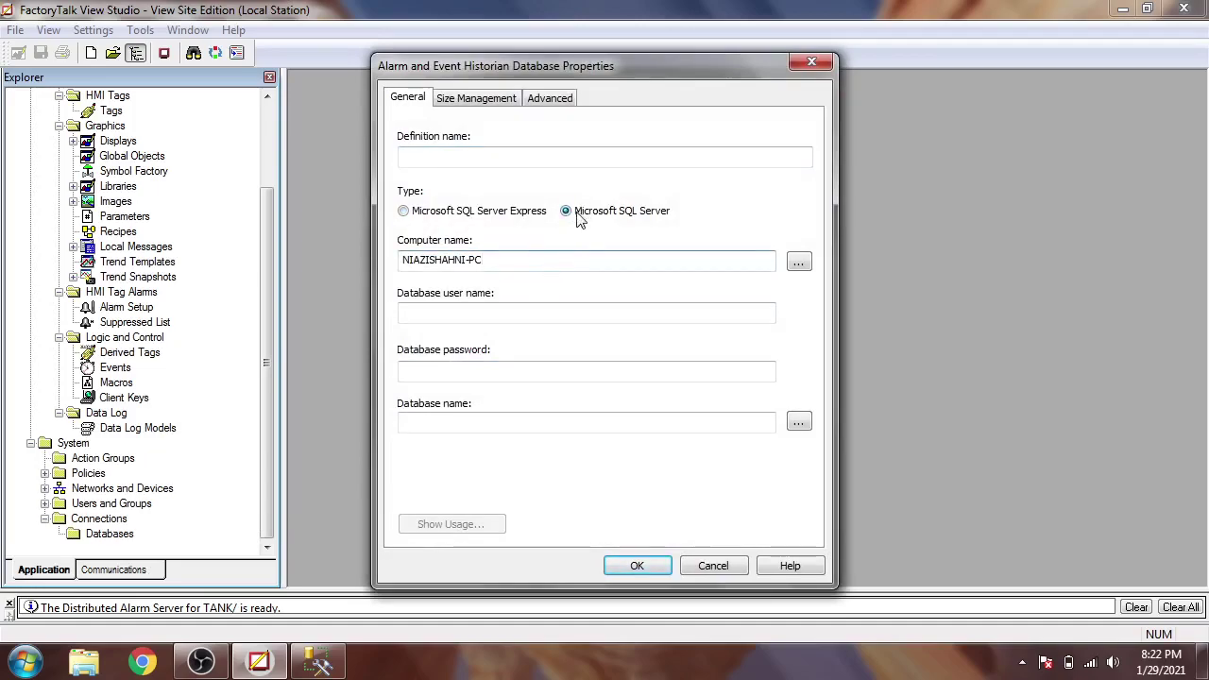
click(507, 425)
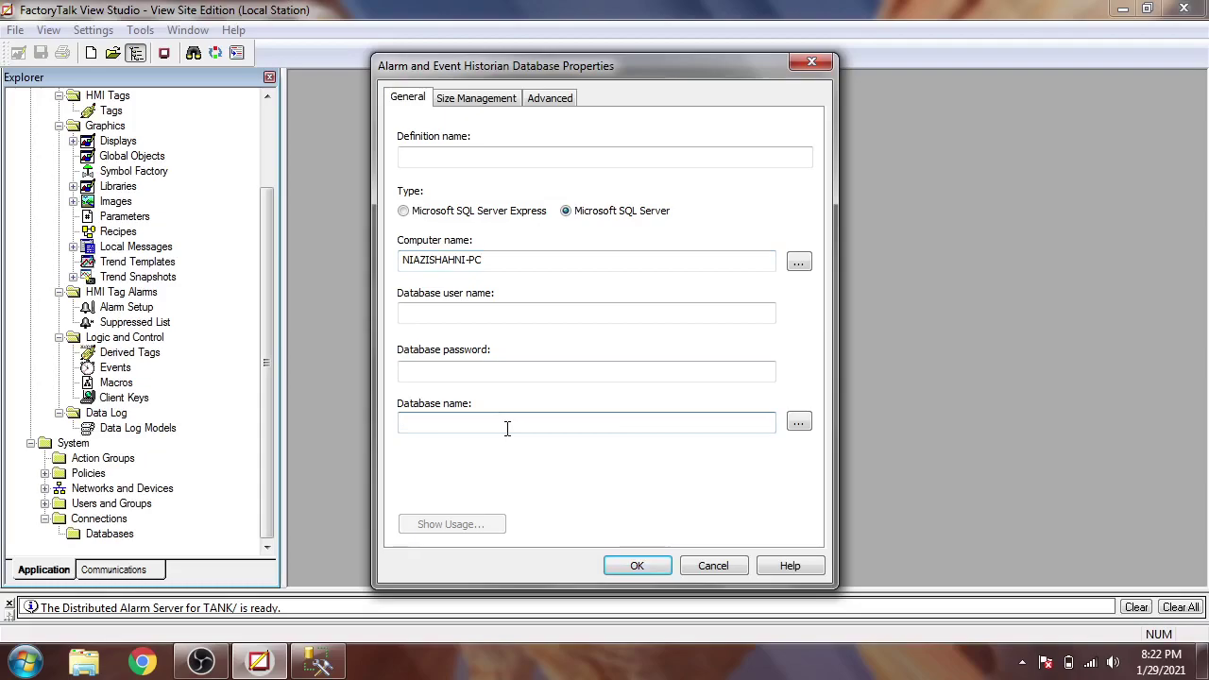
right_click(507, 428)
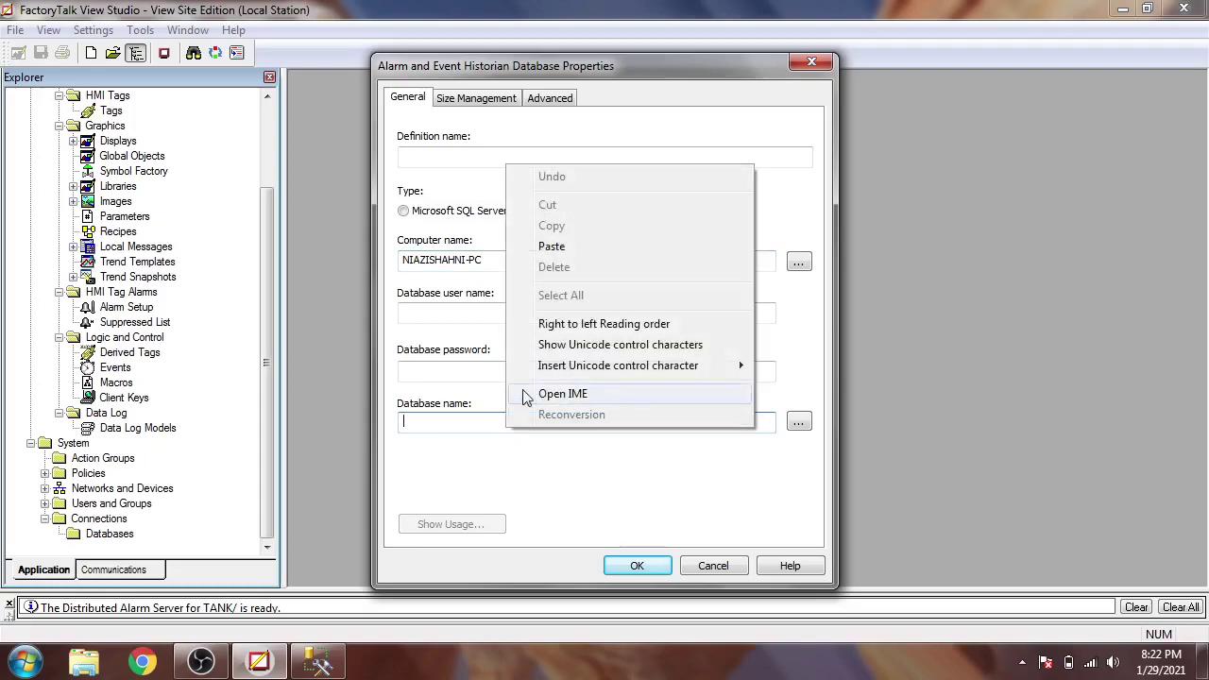
click(563, 251)
drag(574, 422, 405, 406)
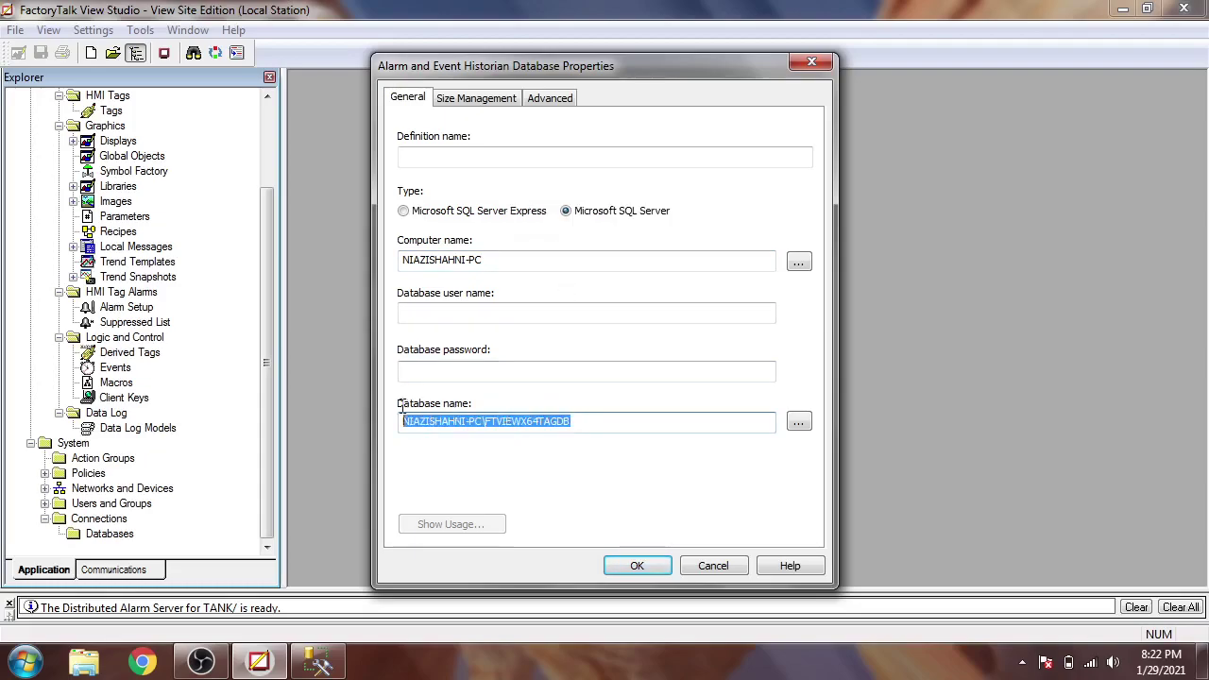
right_click(420, 415)
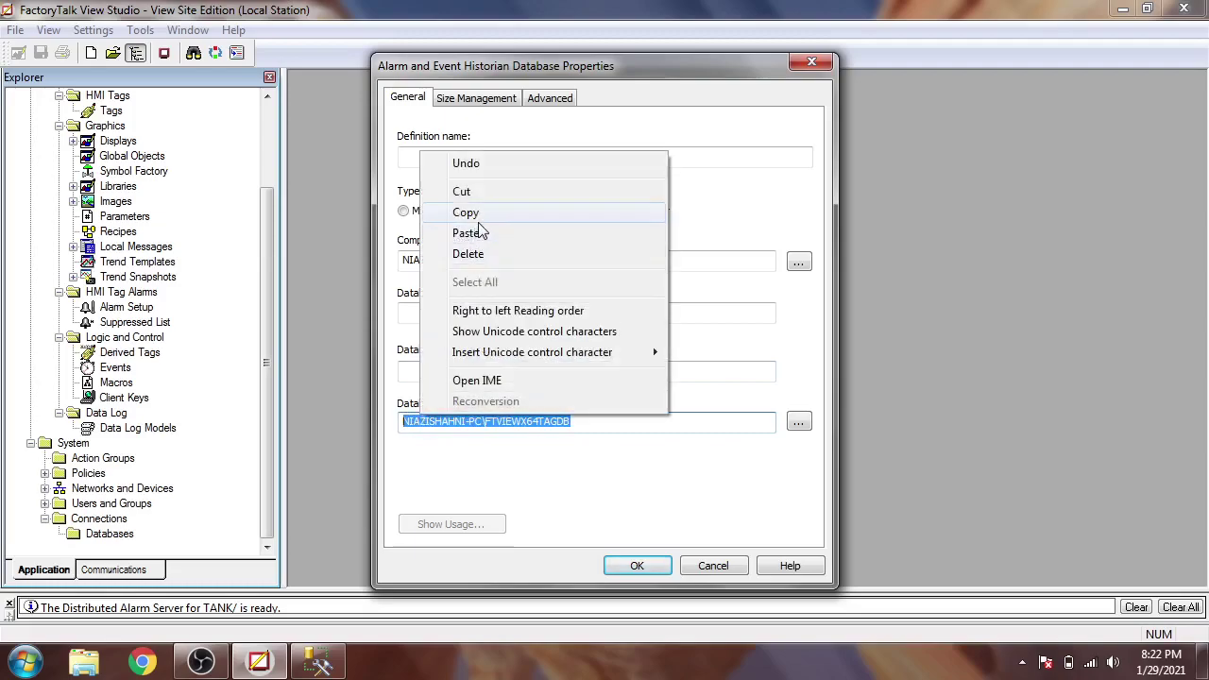
click(535, 218)
drag(486, 260, 365, 283)
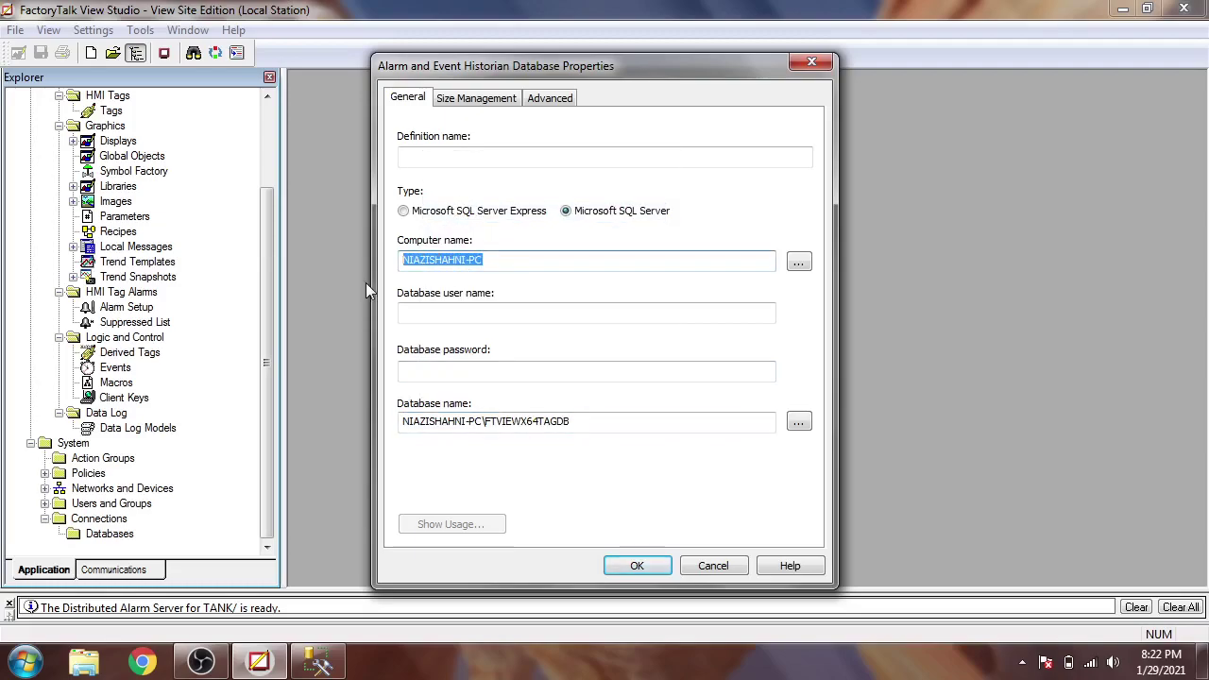
key(ctrl+v)
click(464, 315)
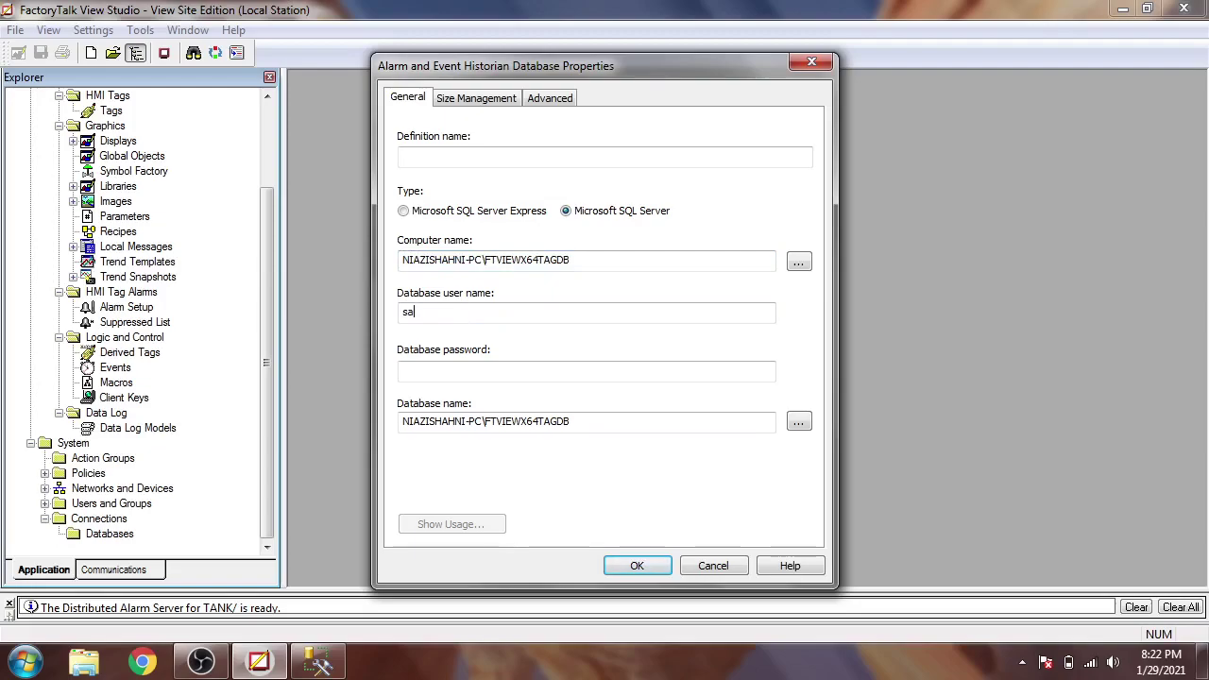
click(476, 371)
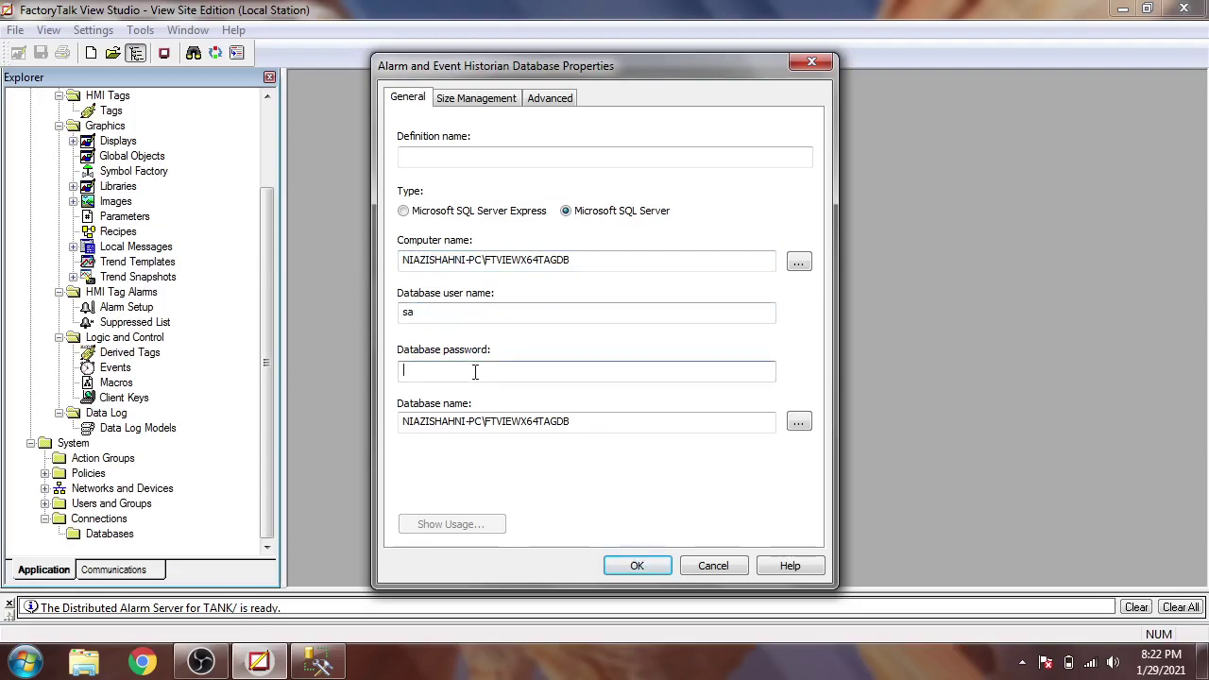
- Check the saved login name and password length in SSMS's connection details, without connecting
key(alt+Tab)
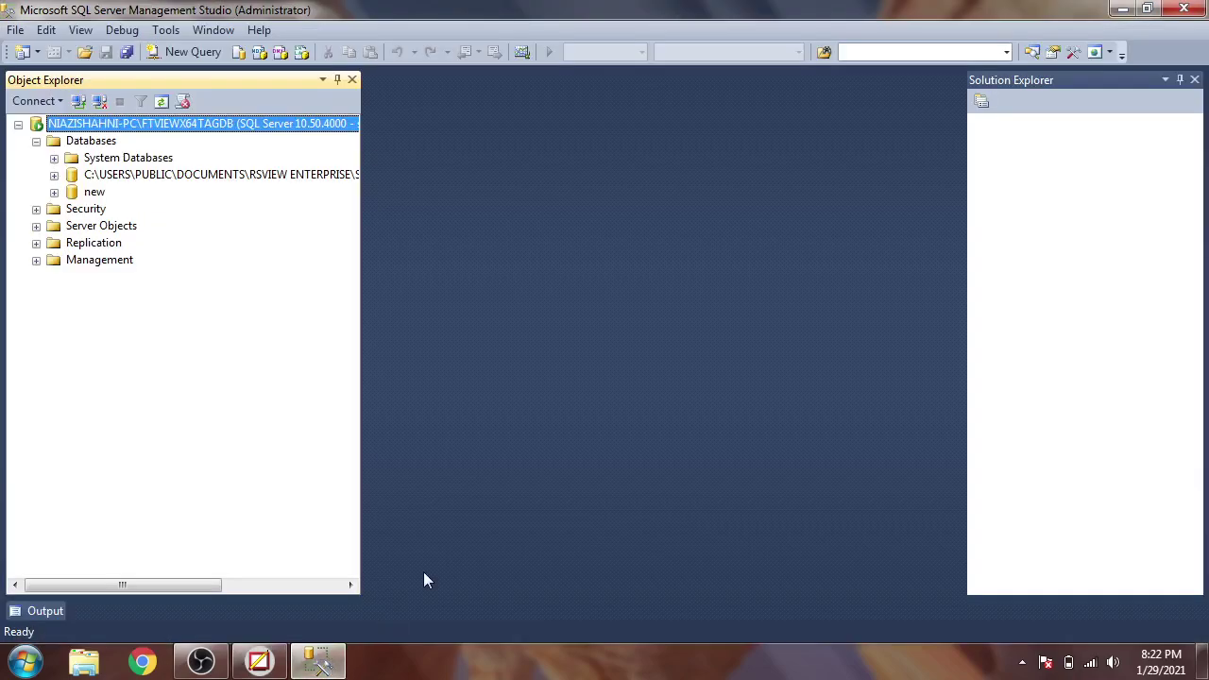
click(79, 102)
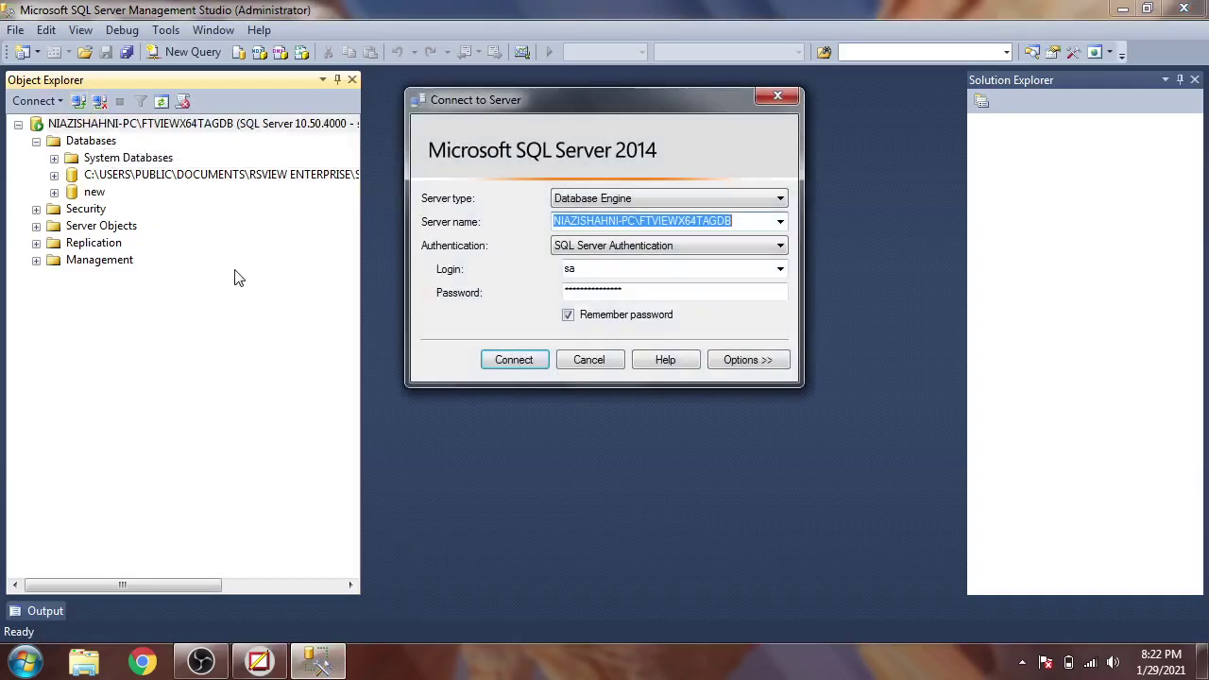
click(618, 266)
click(631, 292)
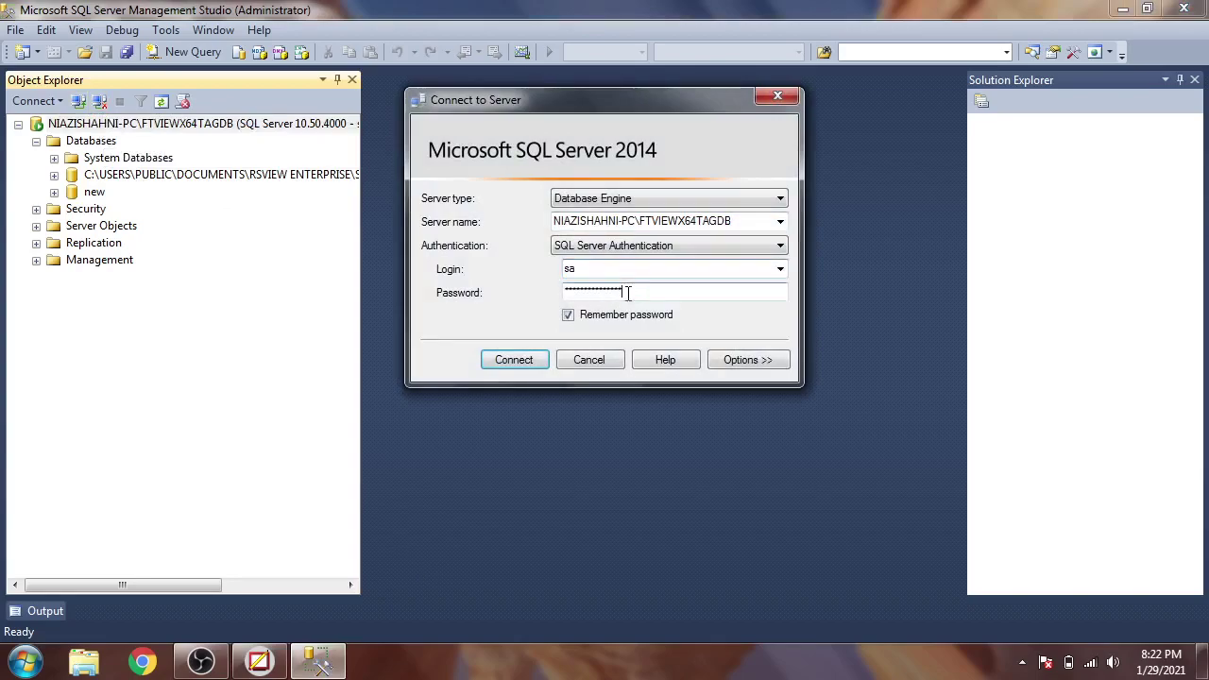
click(589, 360)
key(alt+Tab)
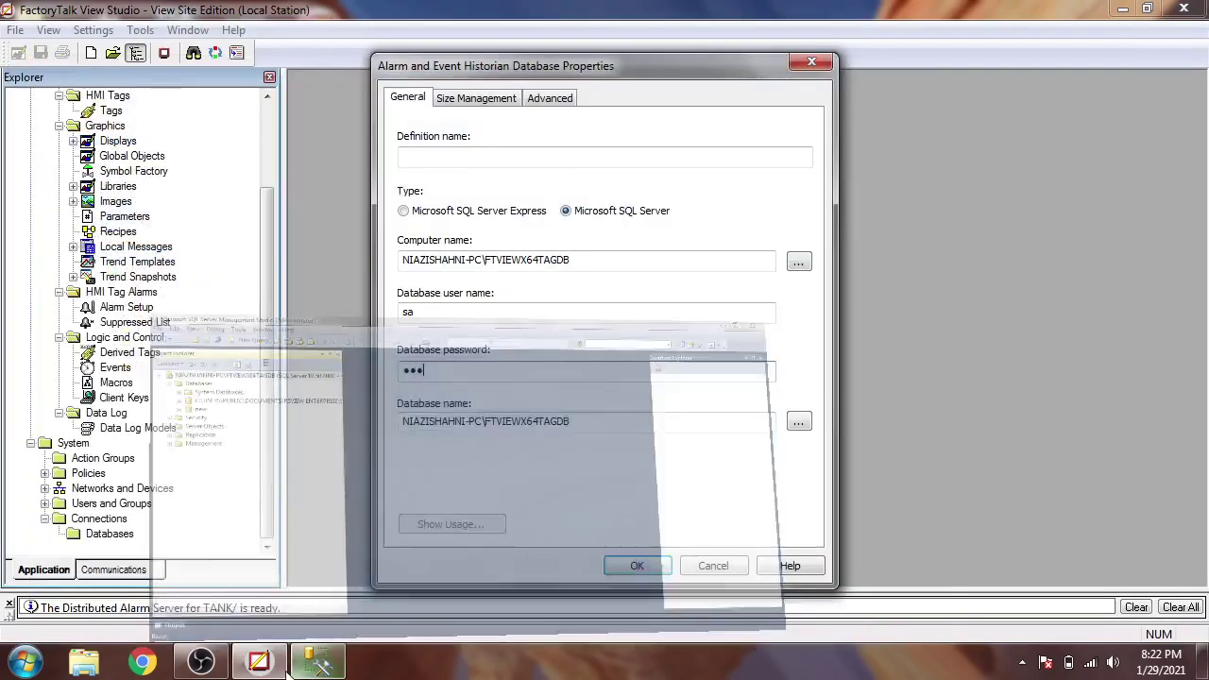
- Replace the short password with the full database password and name the definition SHAHNI
drag(432, 368, 343, 377)
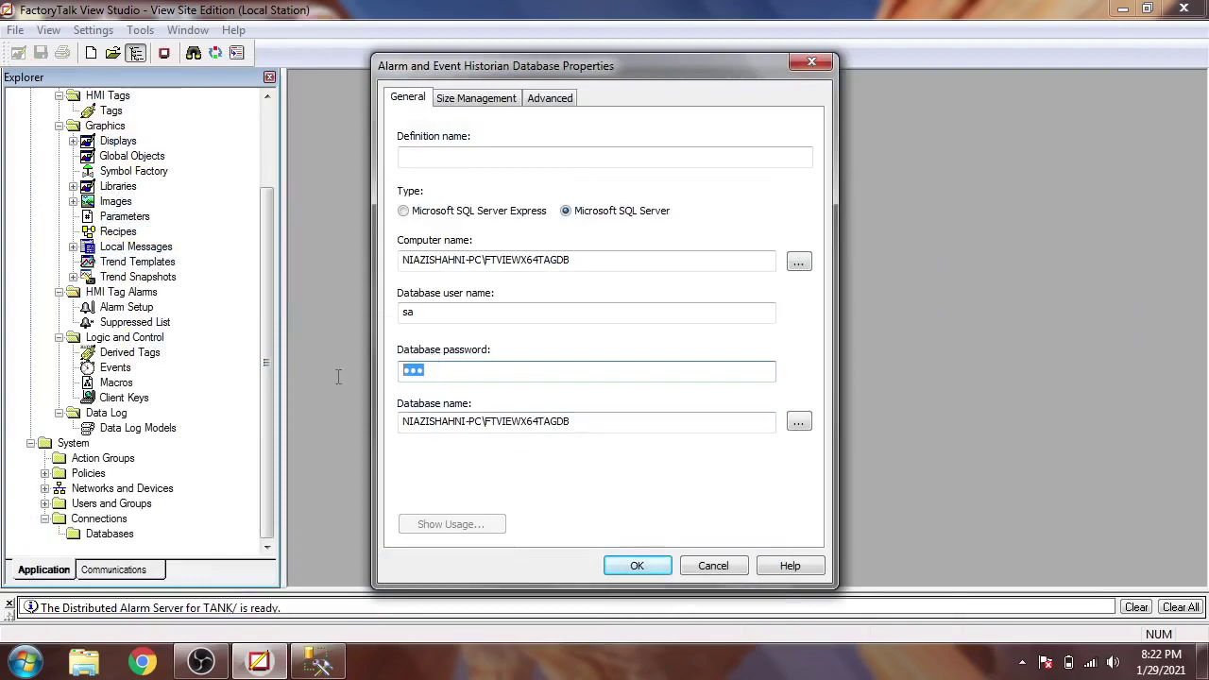
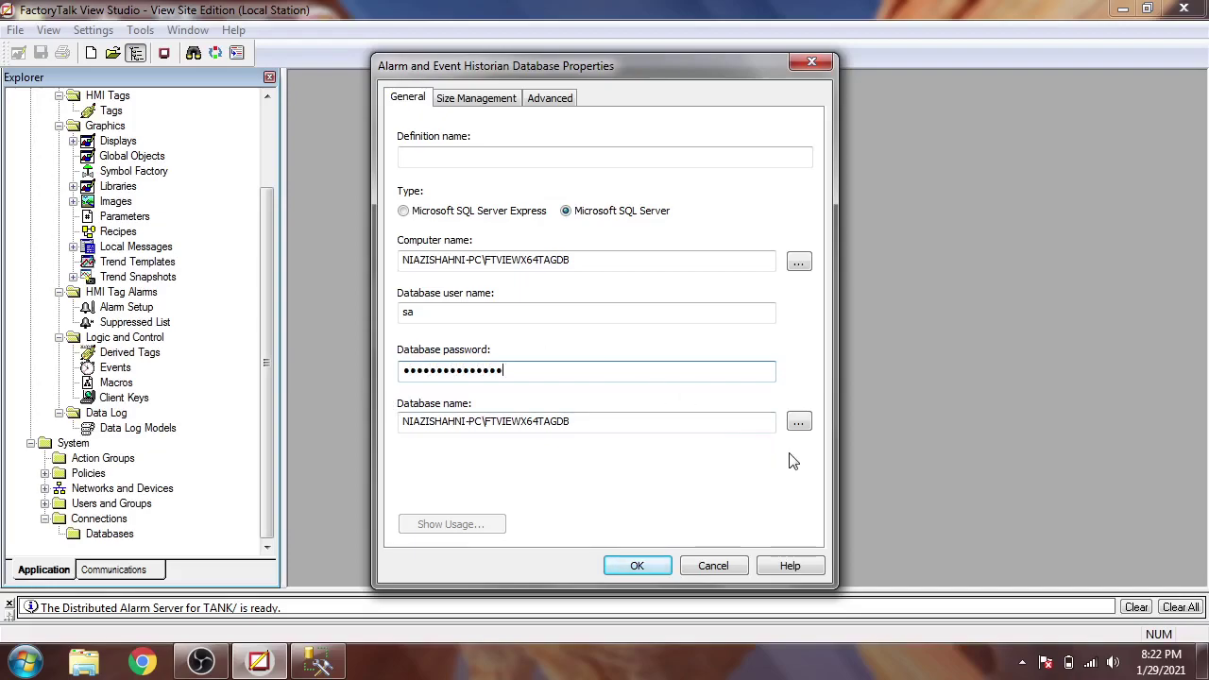
click(625, 163)
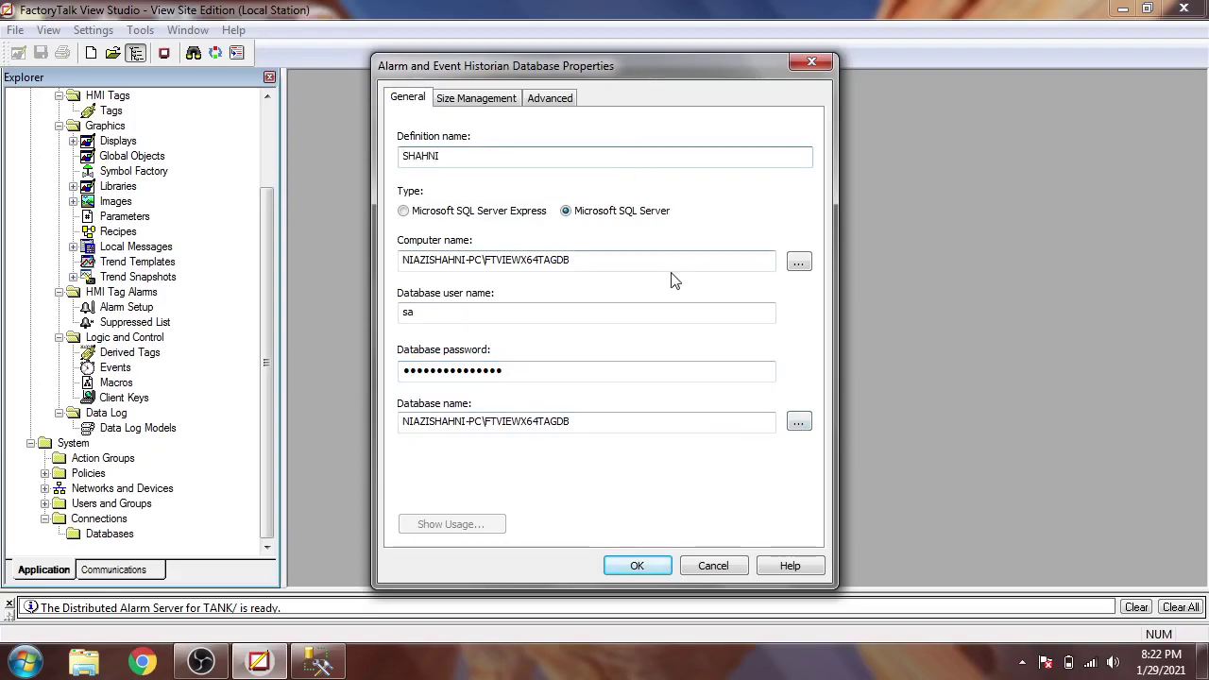
click(799, 422)
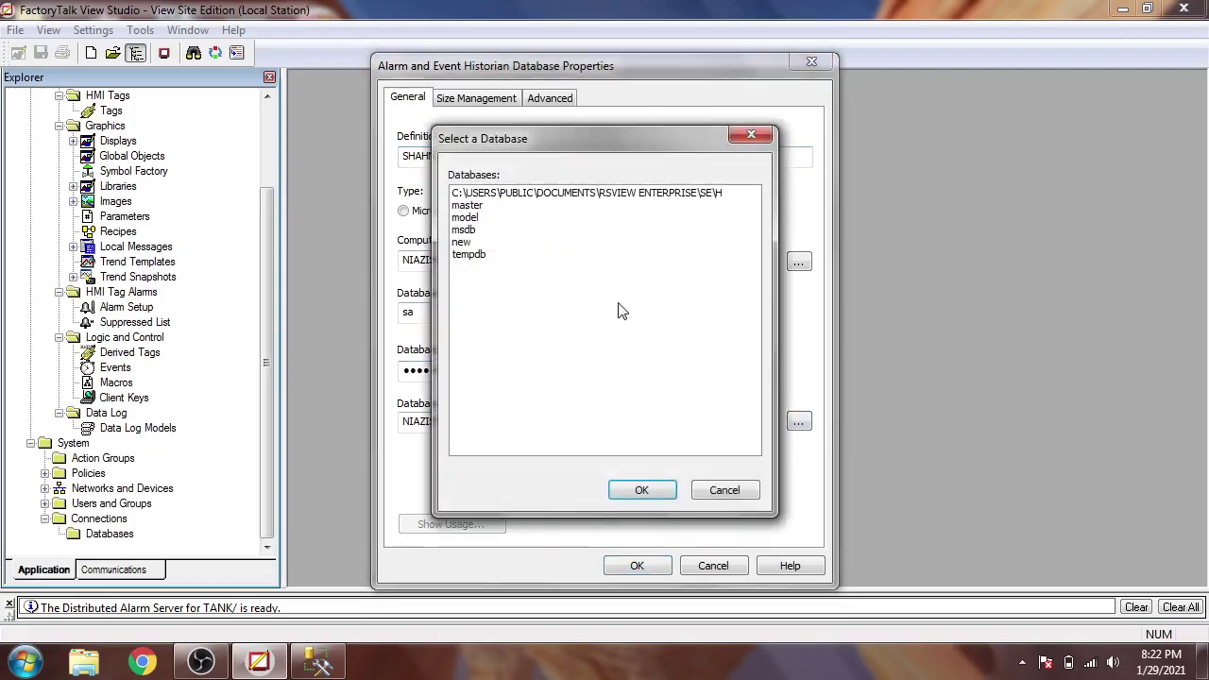
- Select the C:\USERS\PUBLIC\... RSView Enterprise path database, save, and dismiss the FTAEHistorian login error
click(530, 195)
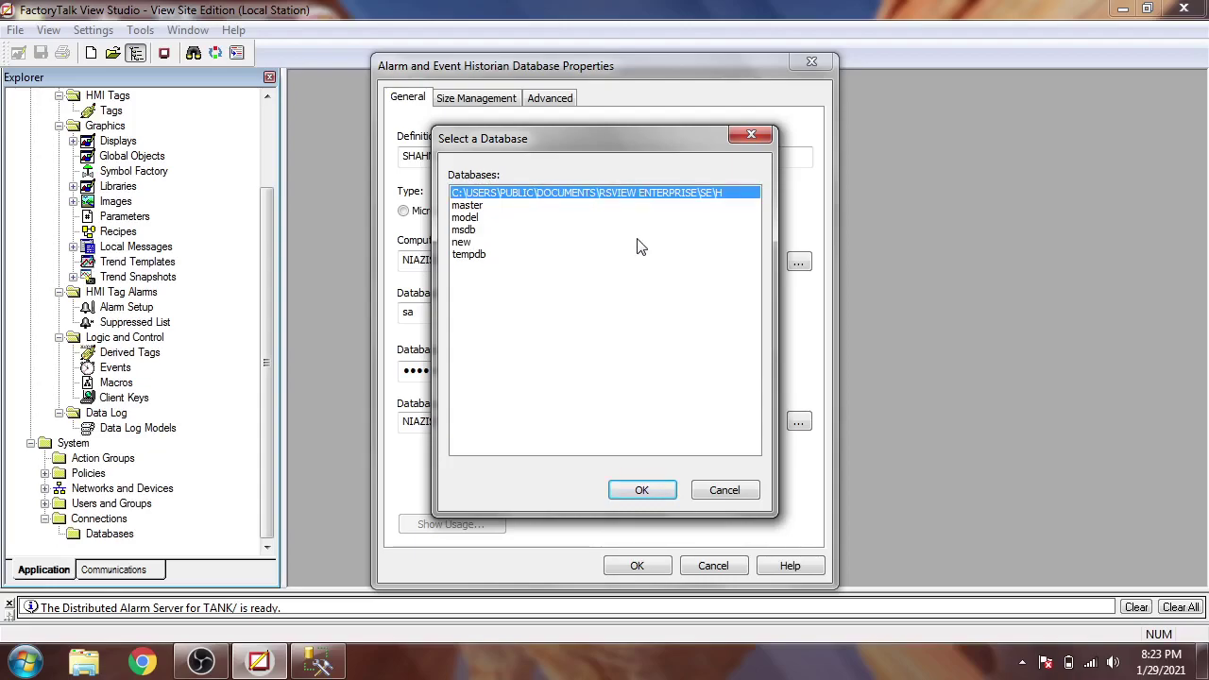
click(642, 489)
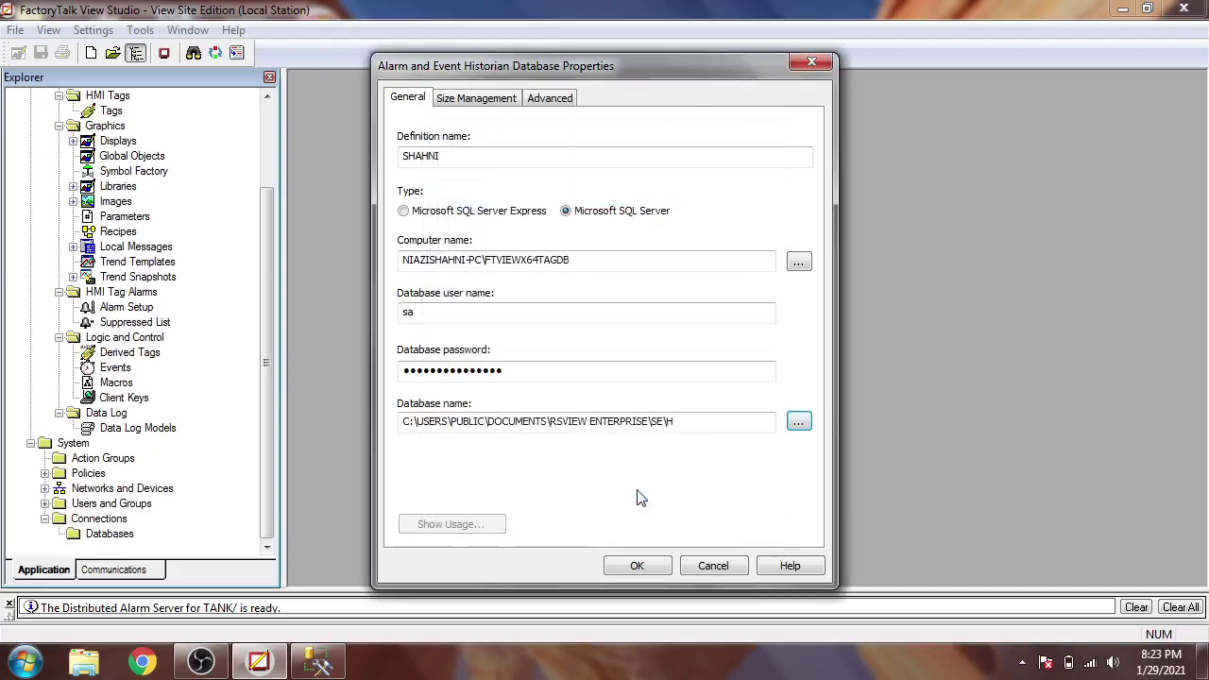
click(648, 566)
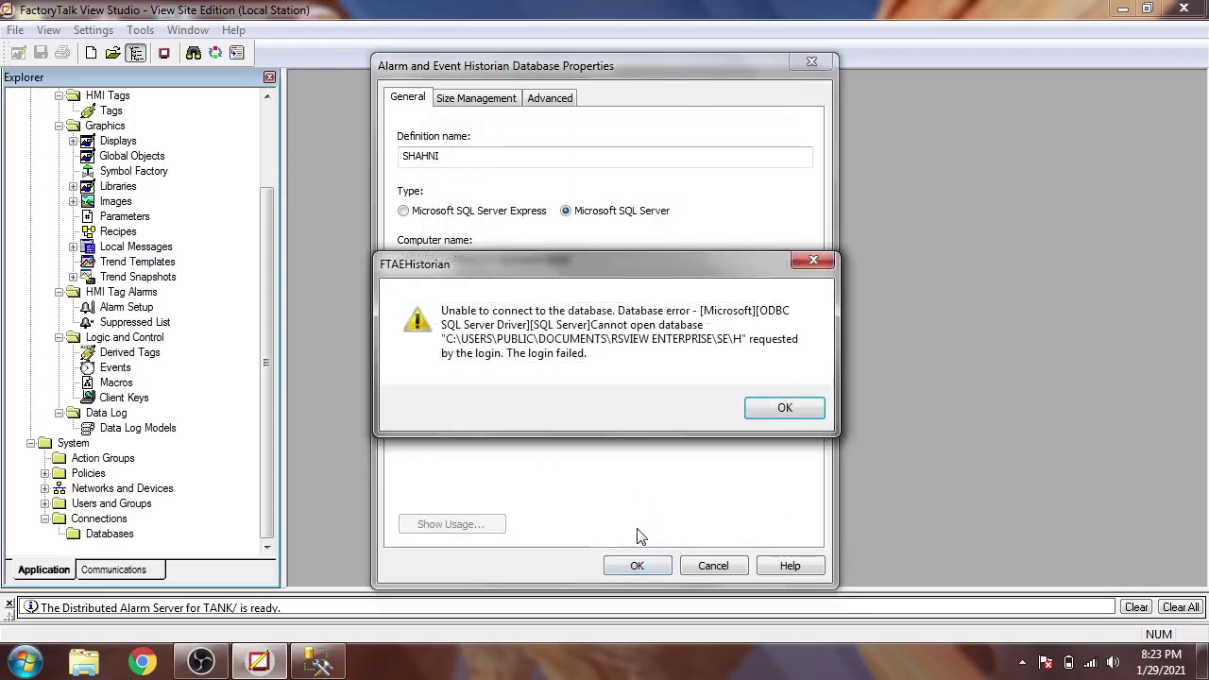
click(782, 416)
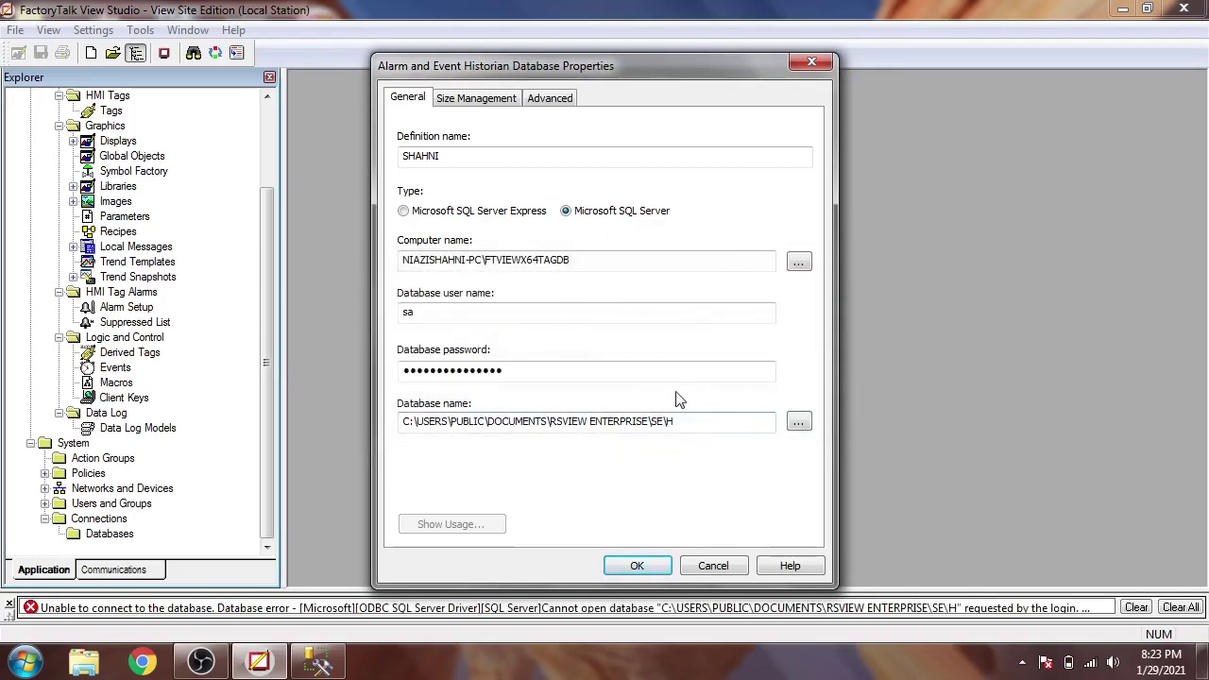
- Retype the database password, select the database 'new', and save the definition
drag(586, 373, 357, 349)
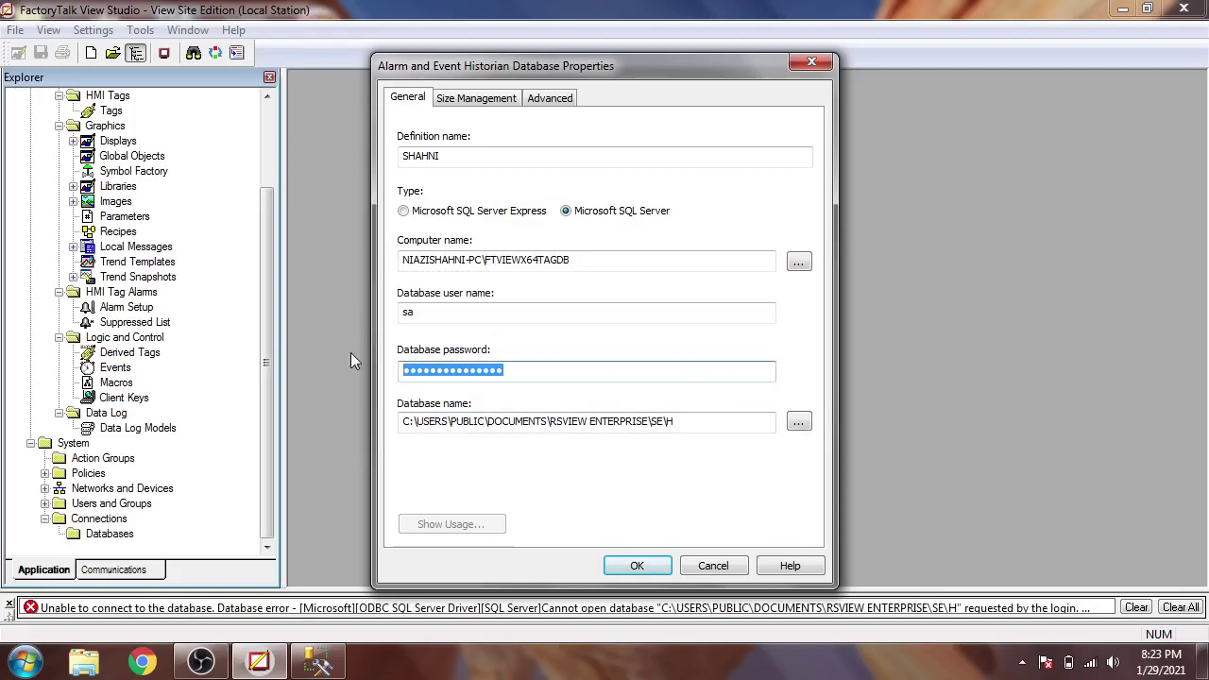
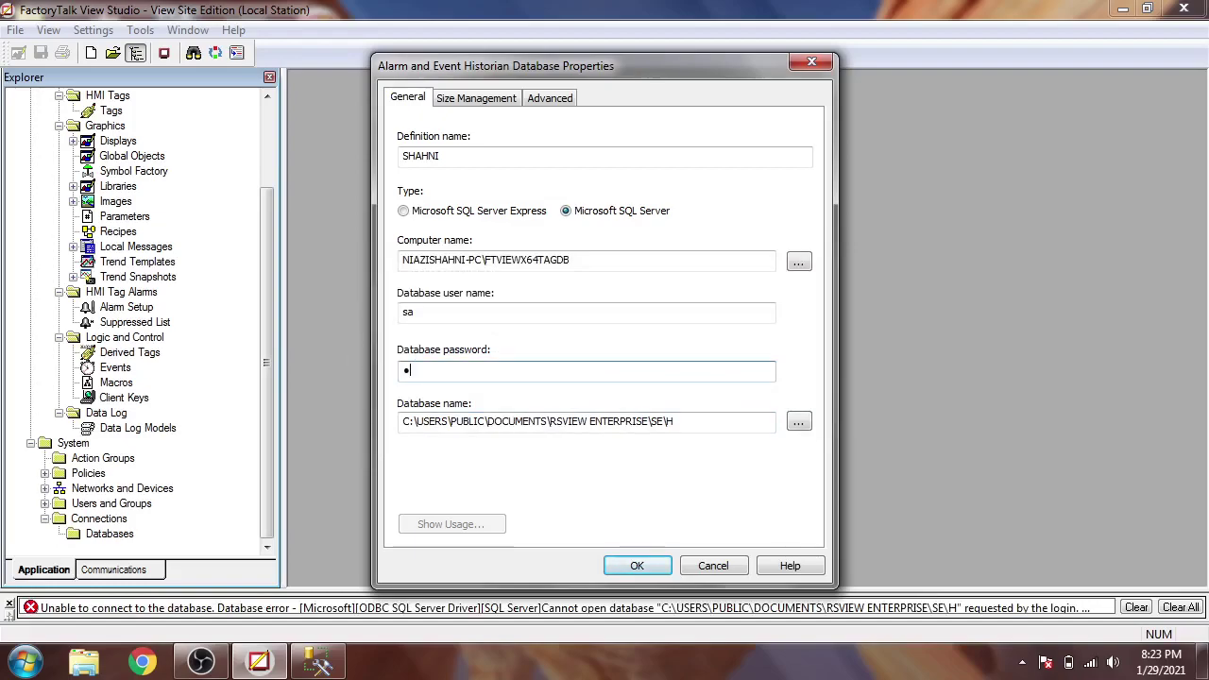
click(798, 422)
click(462, 242)
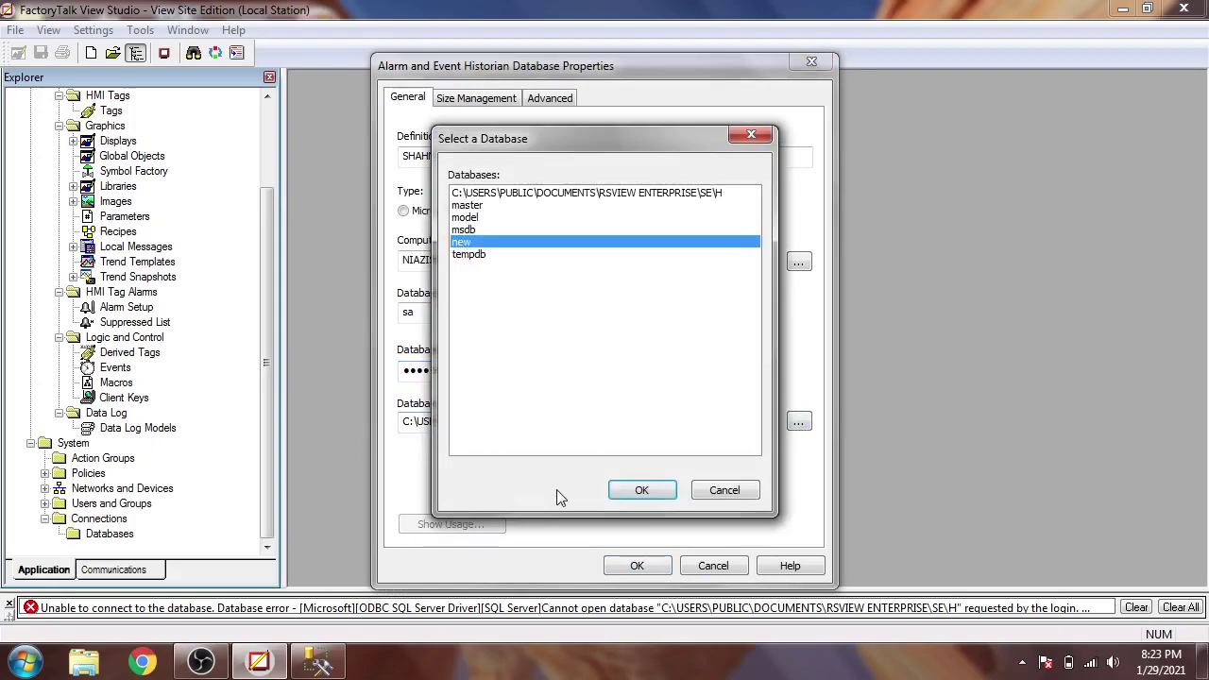
click(642, 493)
click(648, 566)
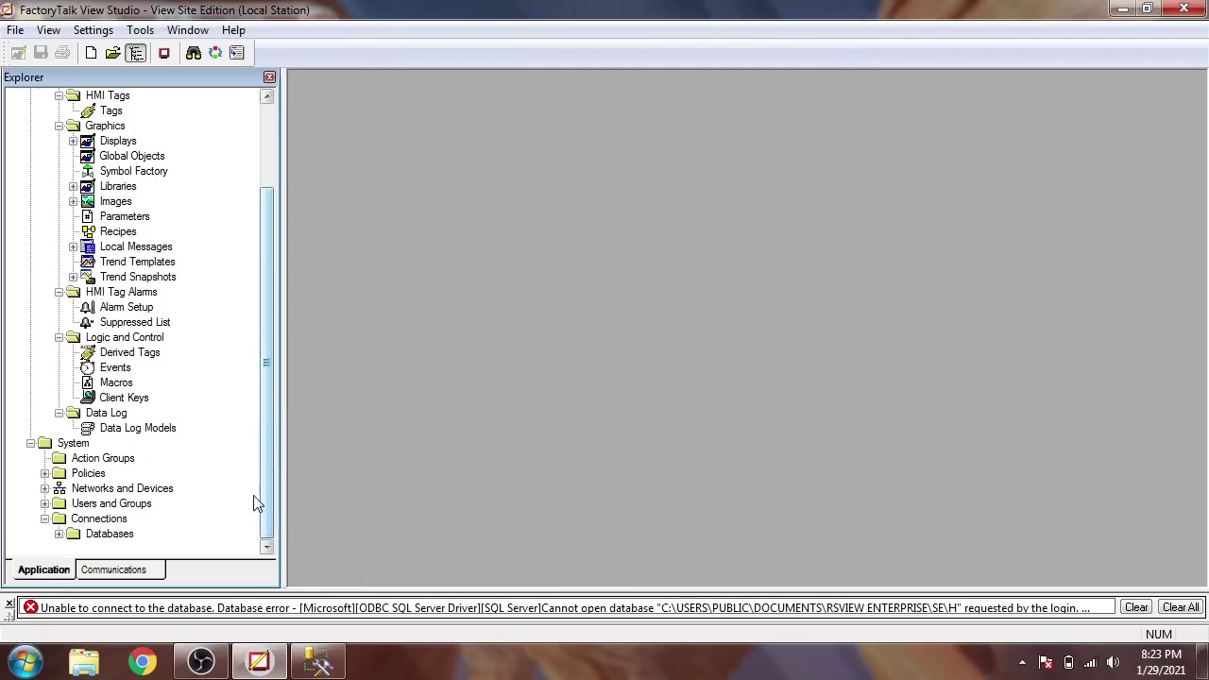
- Open SHAHNI's properties and reselect the database 'new' after the select-a-database warning
click(60, 534)
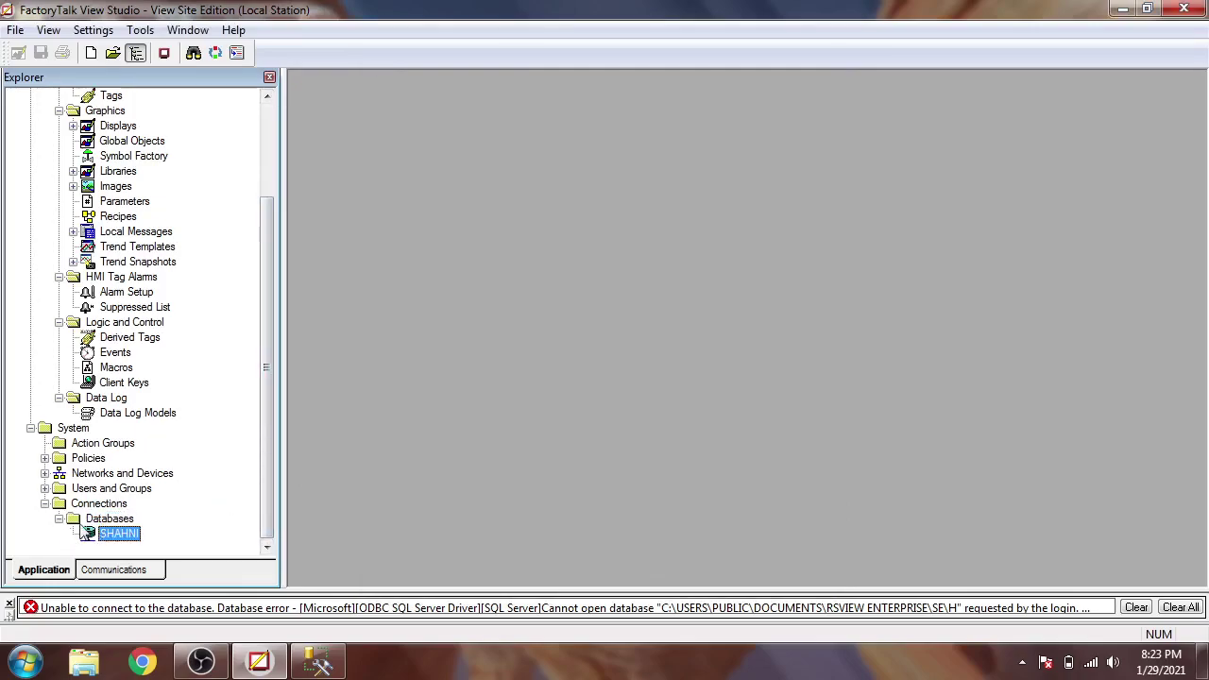
right_click(119, 535)
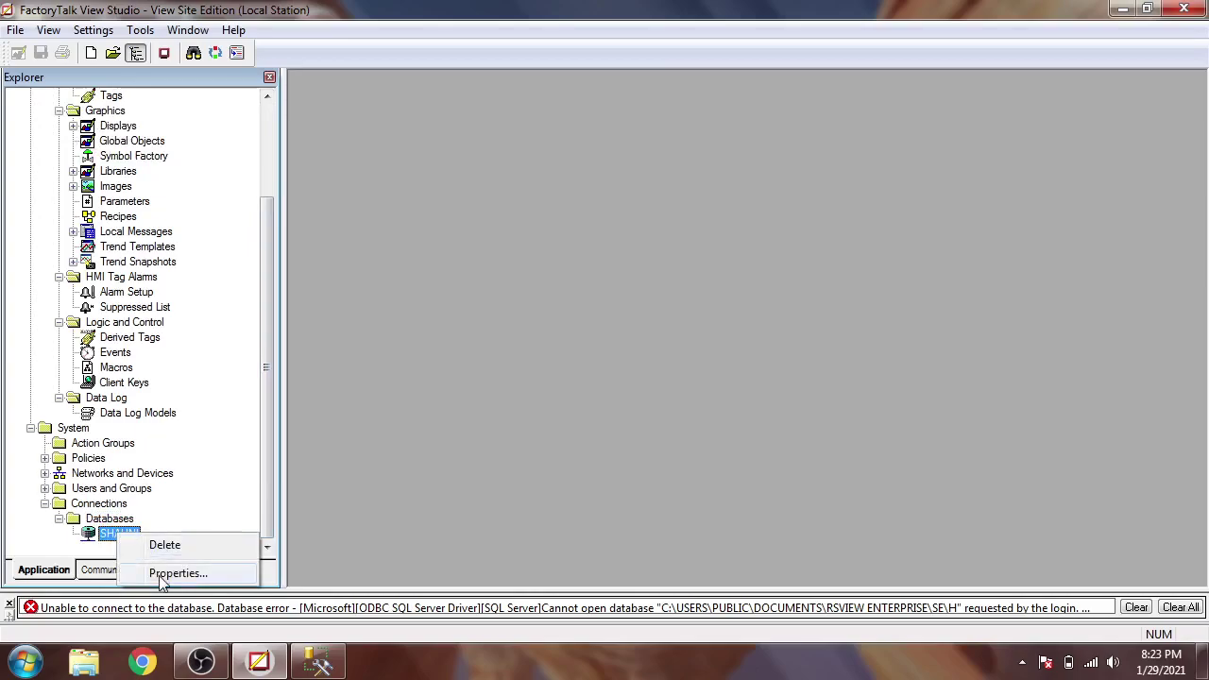
click(170, 573)
click(431, 374)
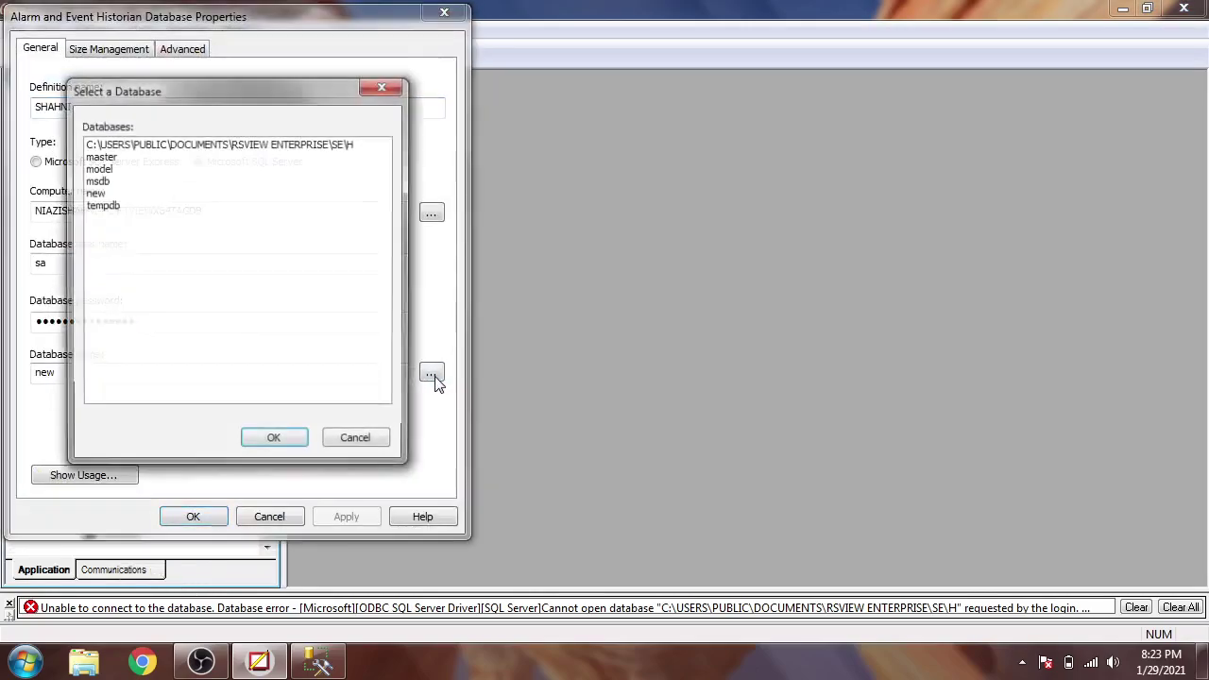
click(289, 444)
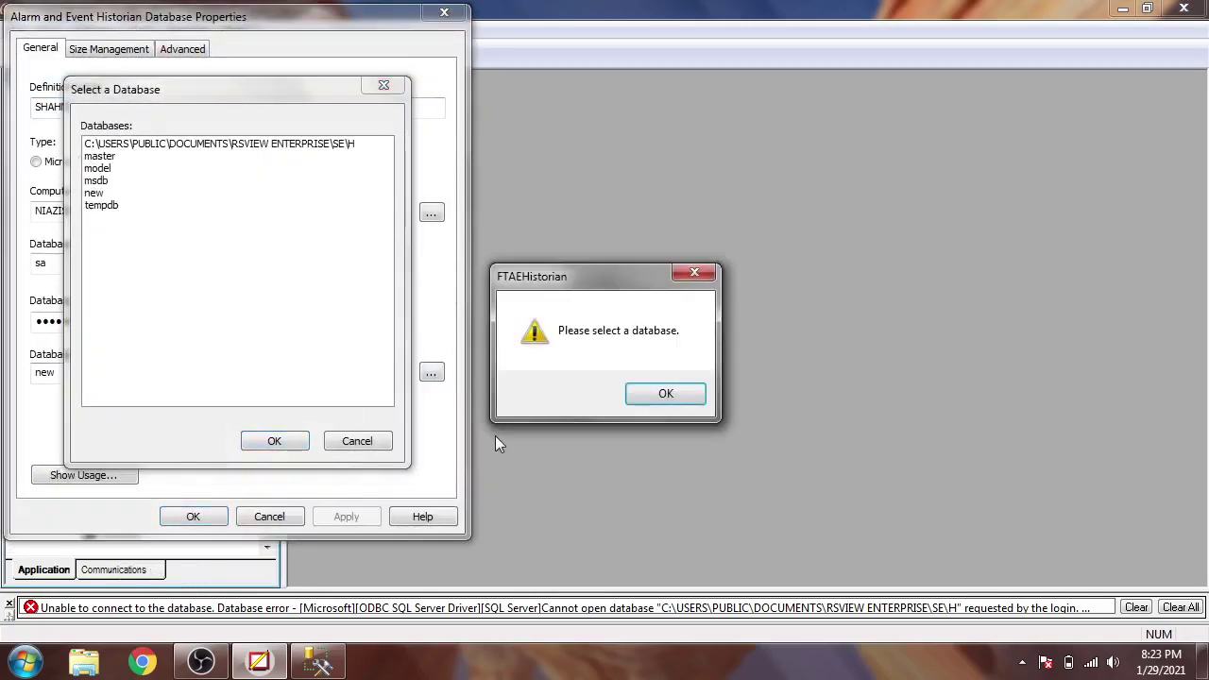
click(646, 395)
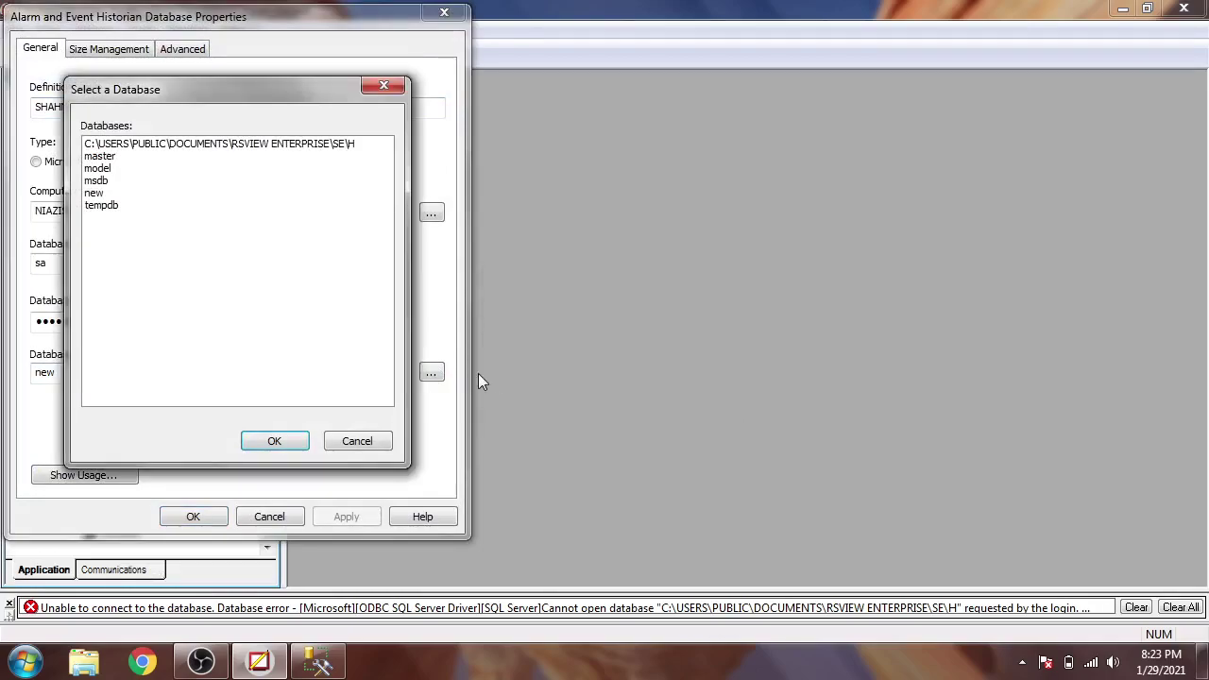
click(94, 193)
click(281, 443)
- Review Show Usage and the Size Management and Advanced tabs, apply, and close with OK
click(131, 481)
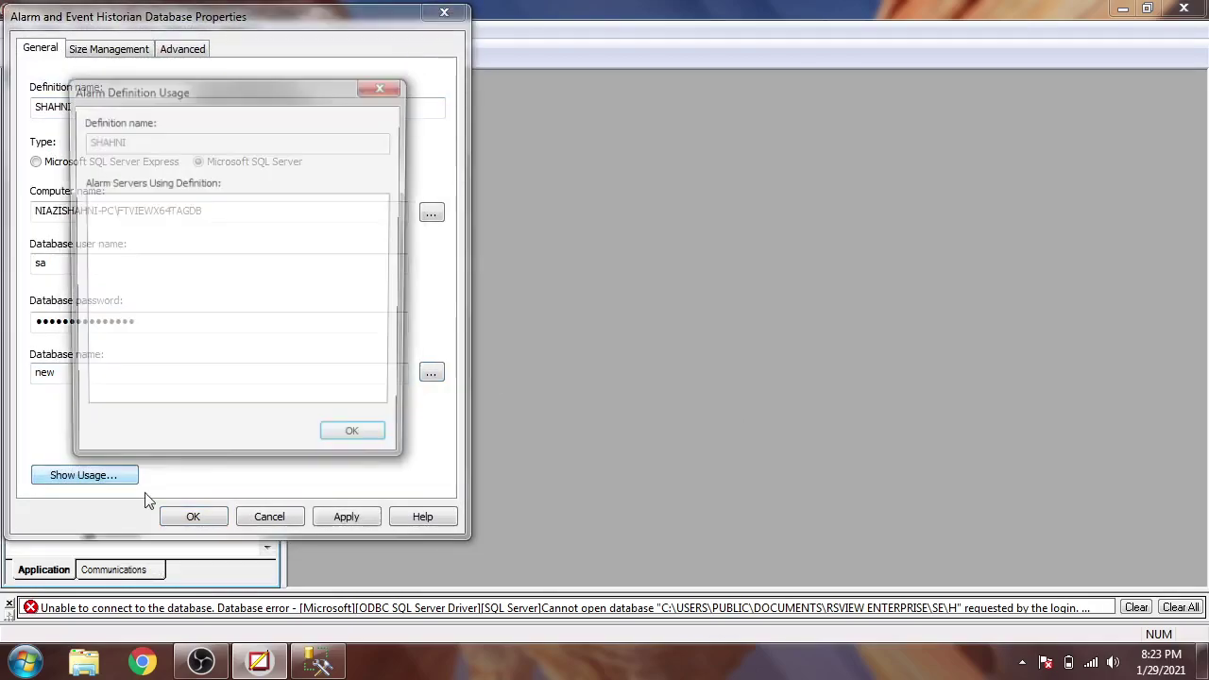
click(342, 445)
click(345, 516)
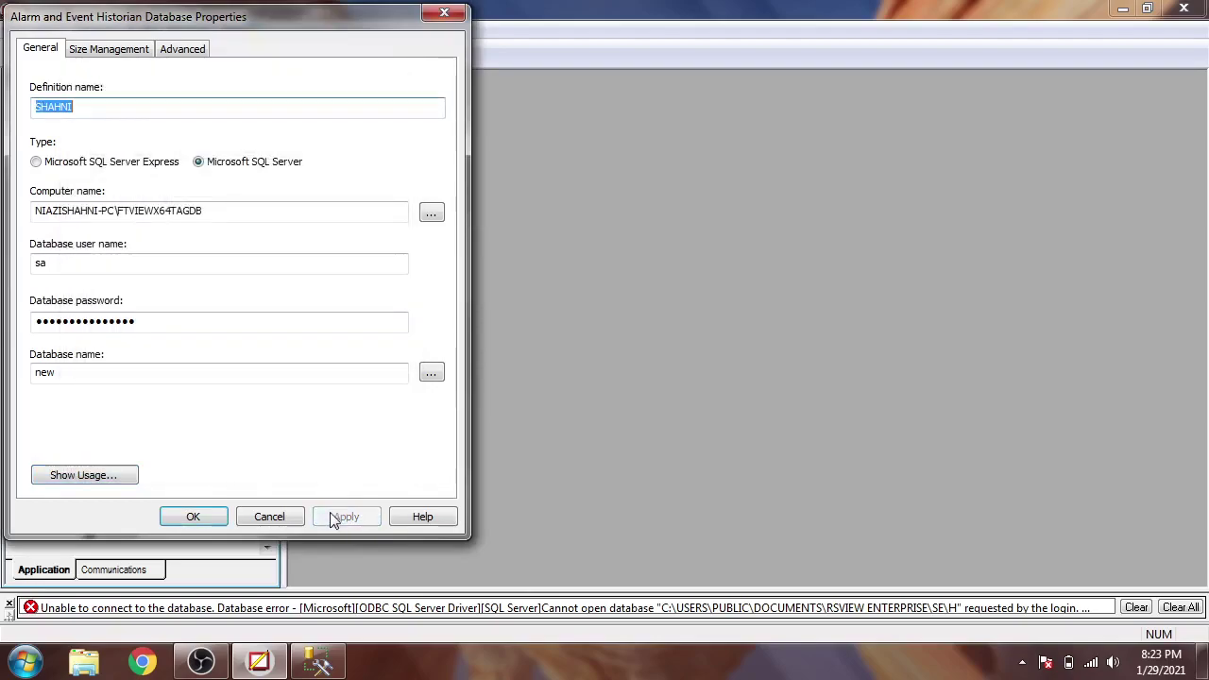
click(114, 52)
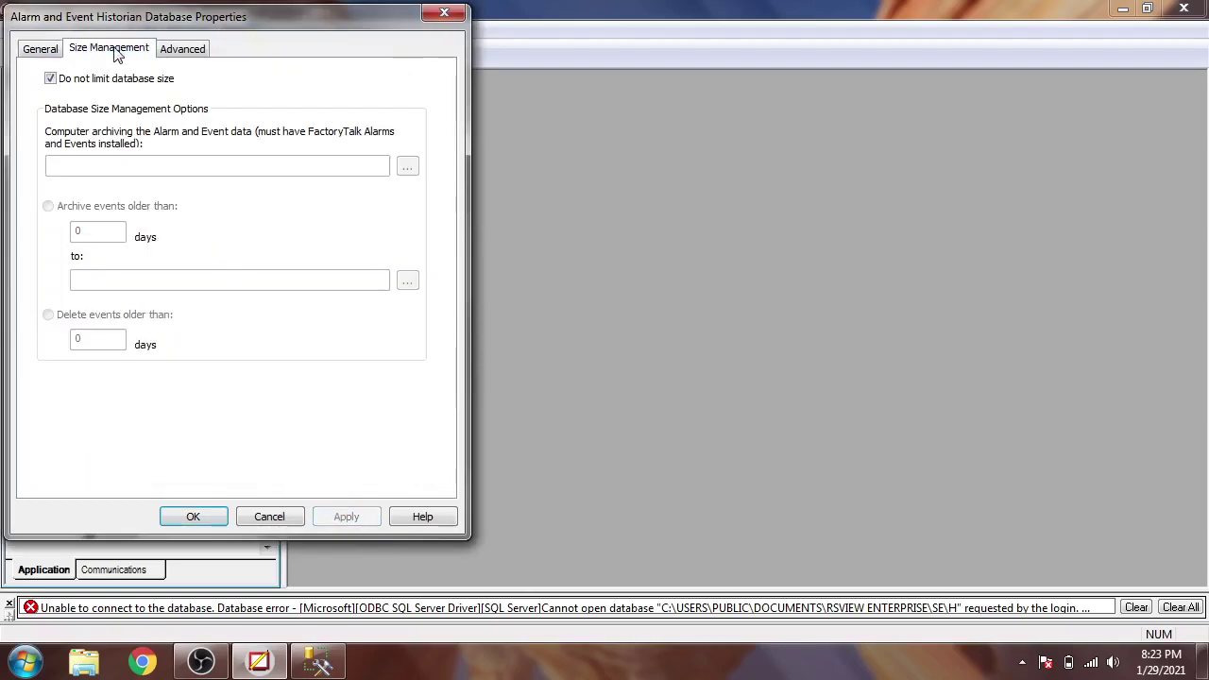
click(179, 53)
click(42, 53)
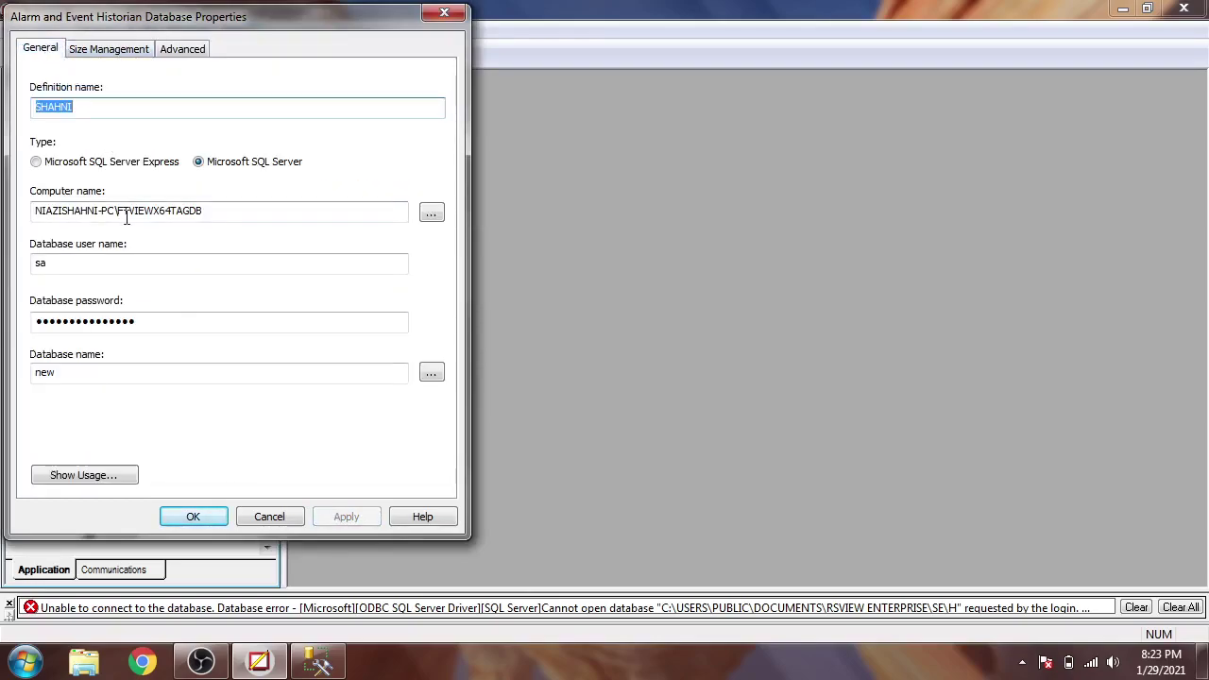
click(196, 519)
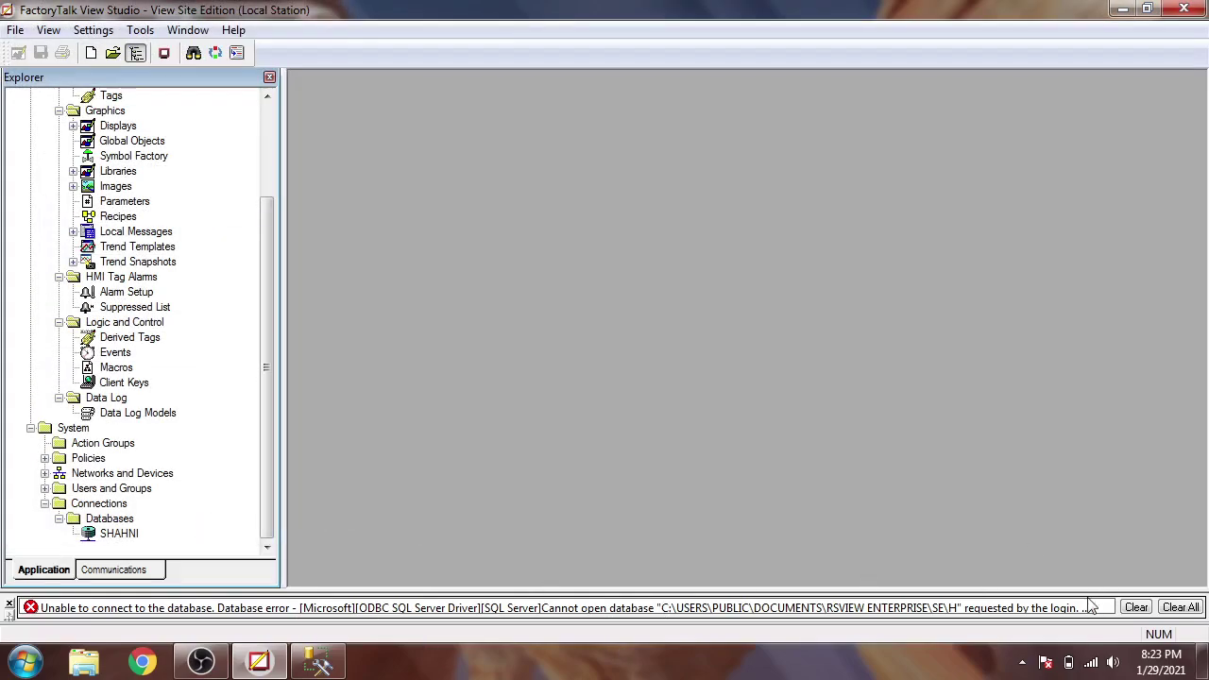
- Clear all messages from the enlarged diagnostics pane, then shrink it back
drag(1084, 591, 1094, 446)
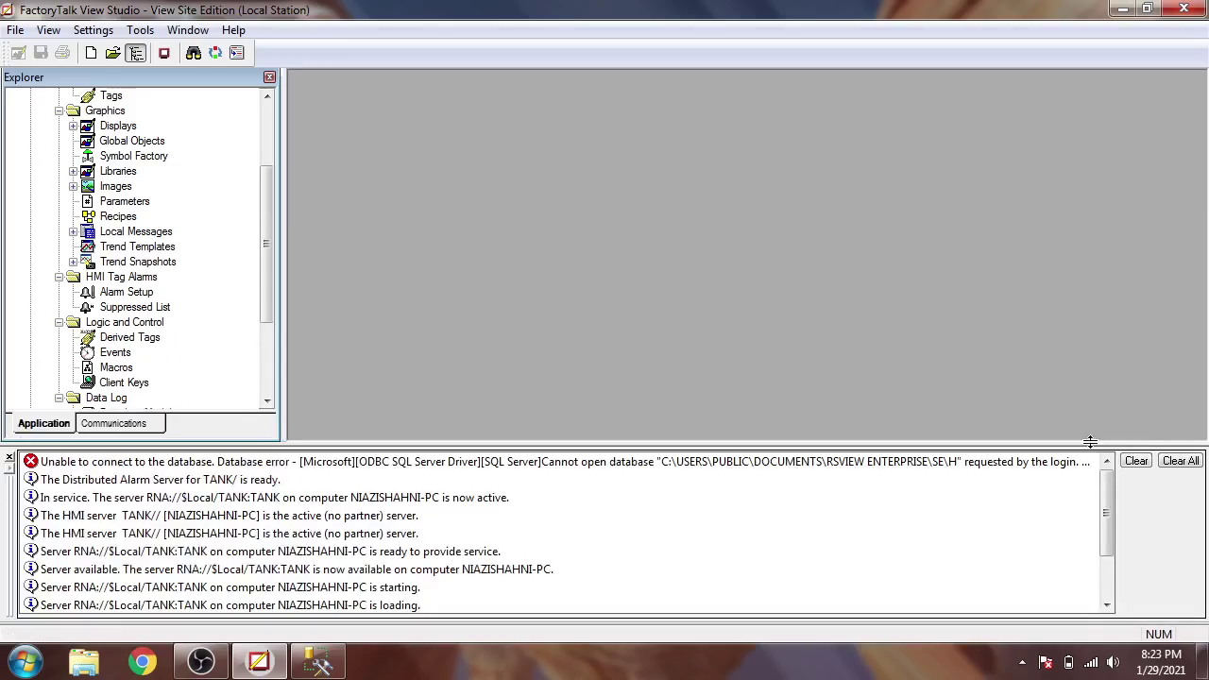
click(1137, 463)
click(1137, 462)
click(1164, 463)
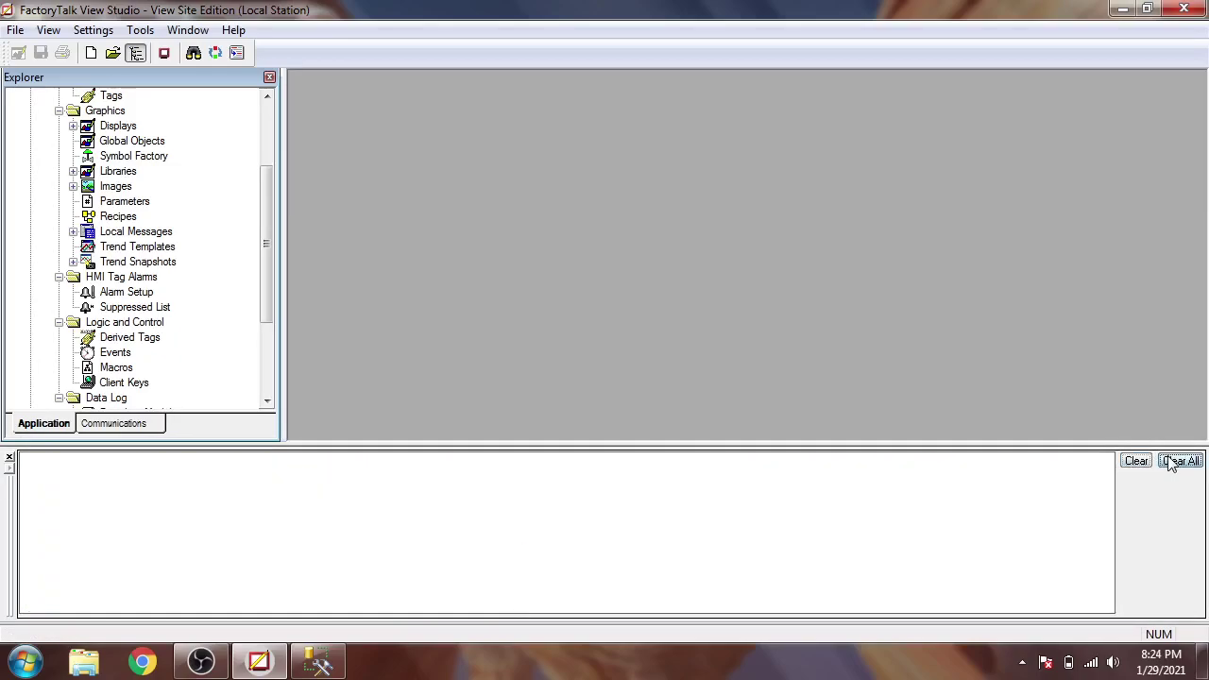
drag(1072, 444, 1036, 615)
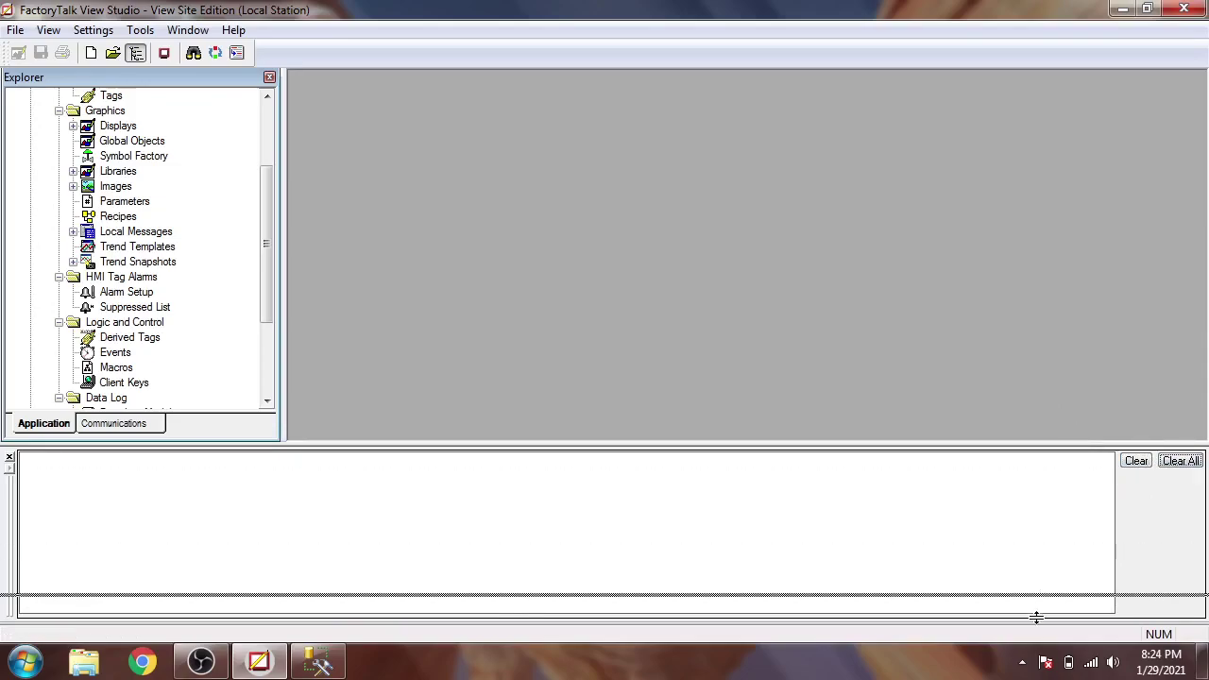
- In SSMS, expand the database 'new' and its Tables, then collapse everything again
click(331, 665)
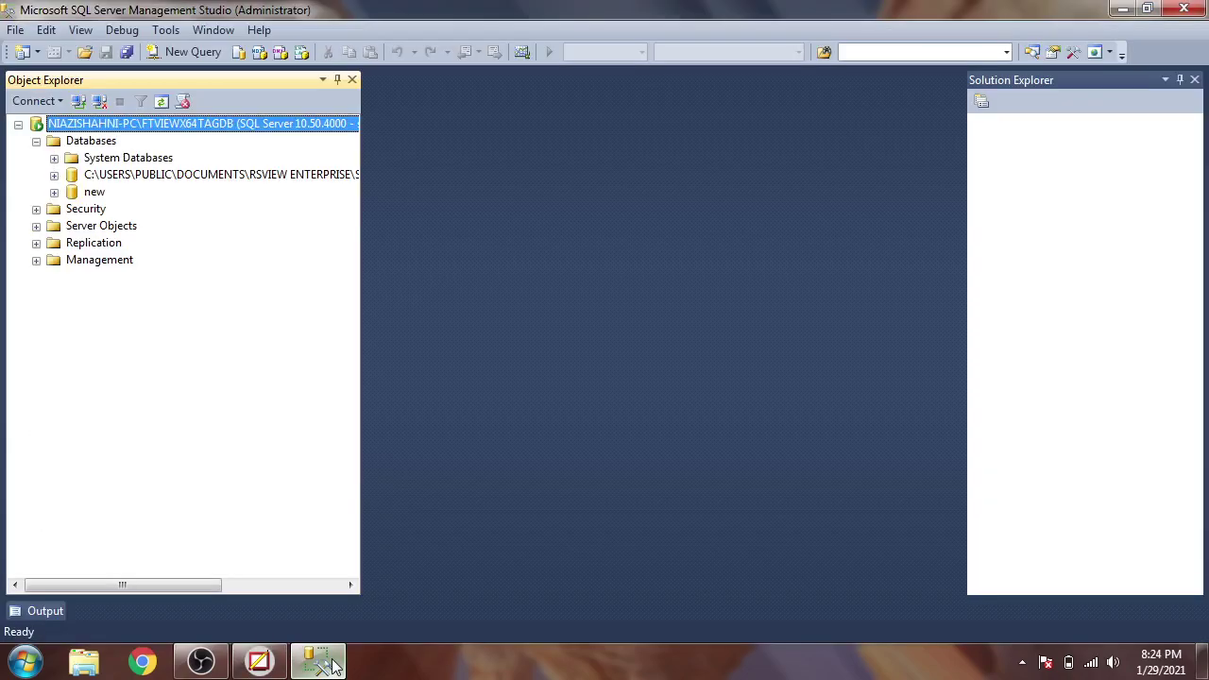
click(55, 192)
click(72, 226)
click(72, 226)
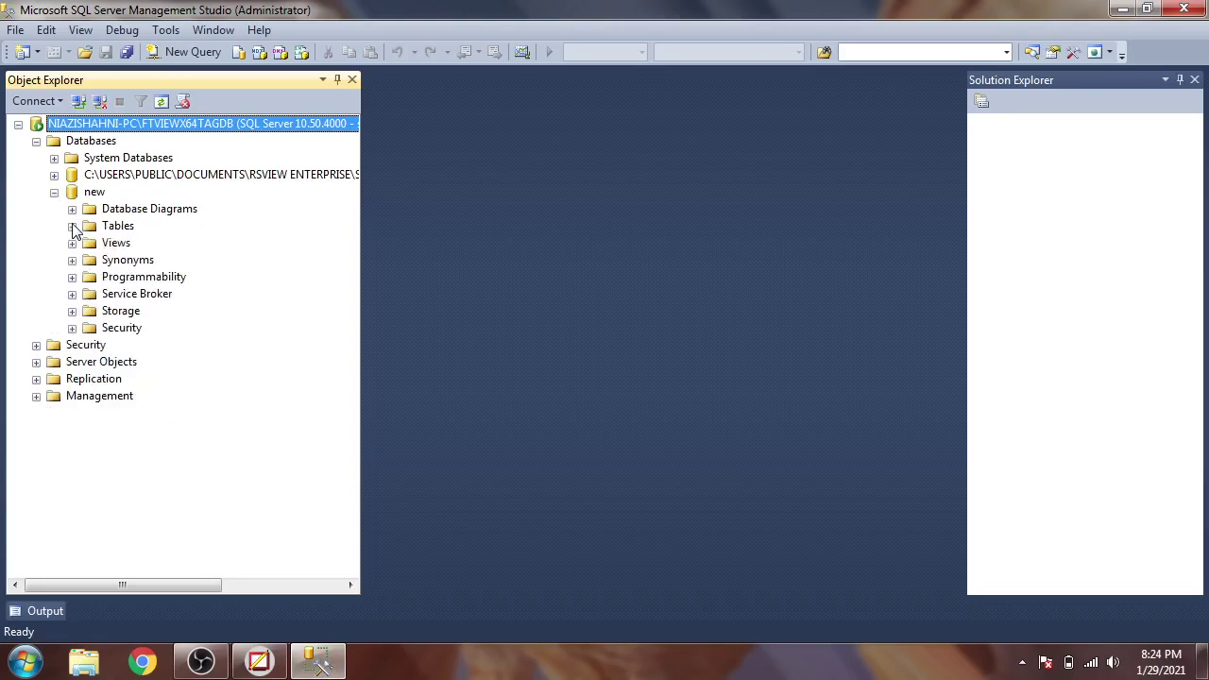
click(55, 192)
click(36, 140)
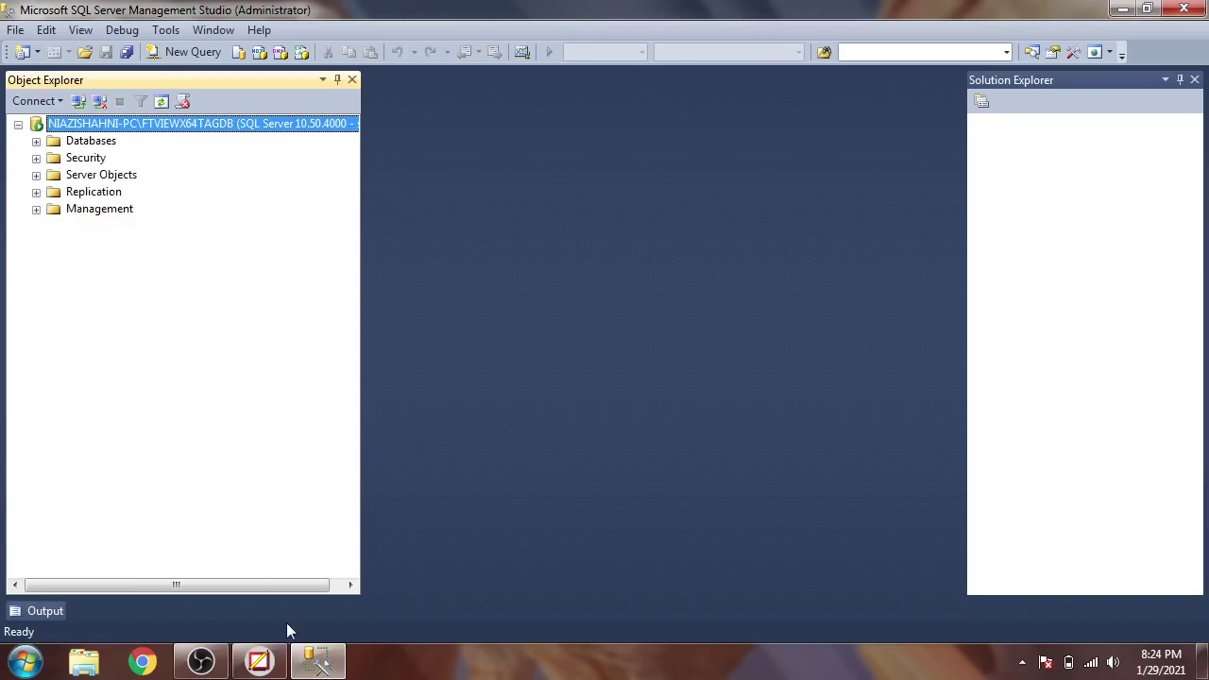
click(259, 661)
- Delete the old SHAHNI database definition
click(131, 540)
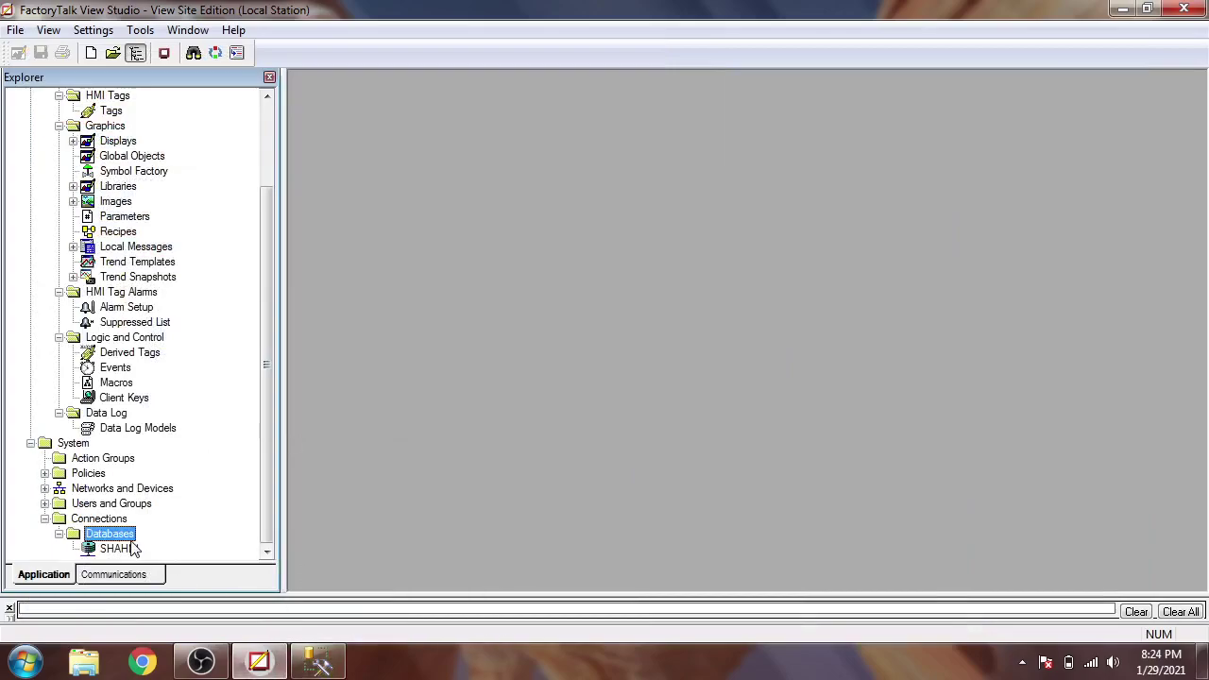
click(121, 549)
right_click(123, 550)
click(167, 558)
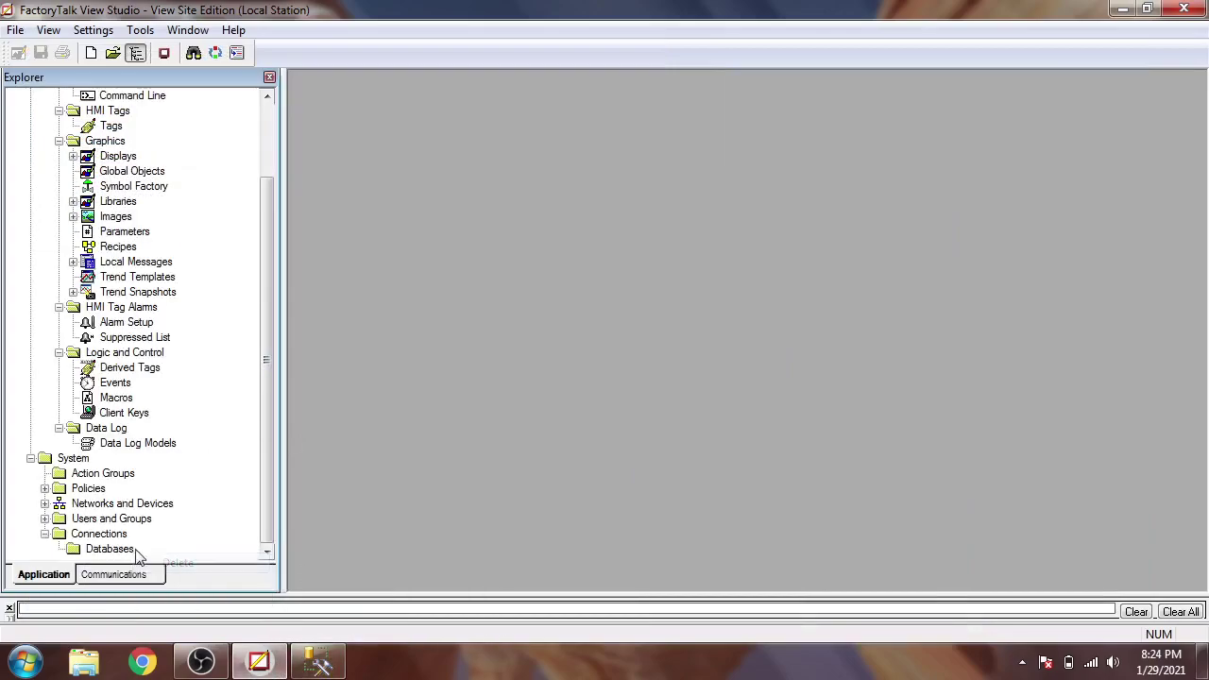
- Start a new database definition with the FTVIEWX64TAGDB instance as computer name and user sa
click(109, 549)
right_click(123, 551)
click(189, 558)
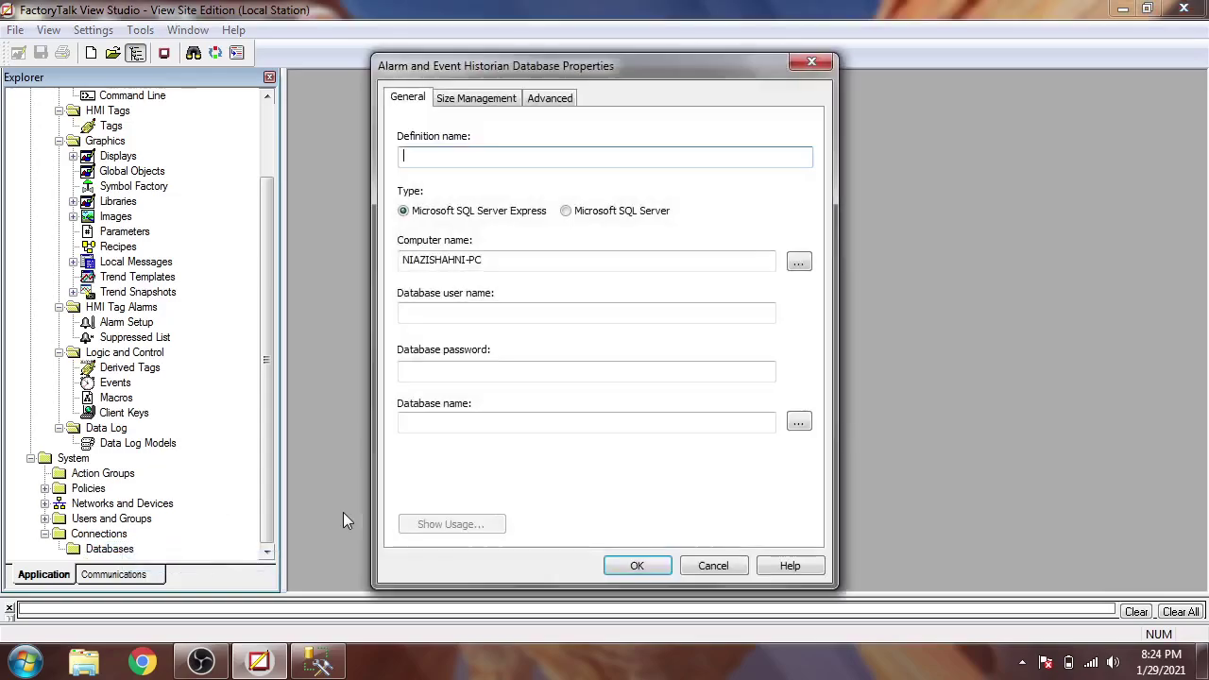
drag(484, 259, 365, 247)
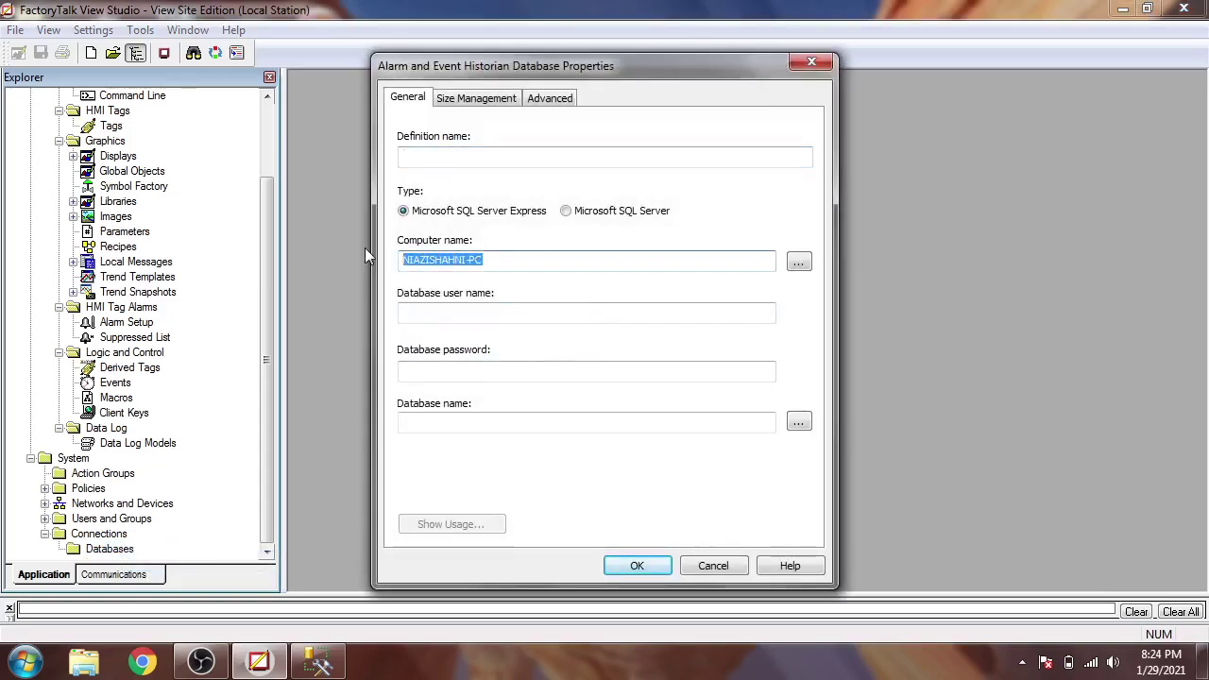
text(NIAZISHAHNI-PC\FTVIEWX64TAGDB)
click(587, 309)
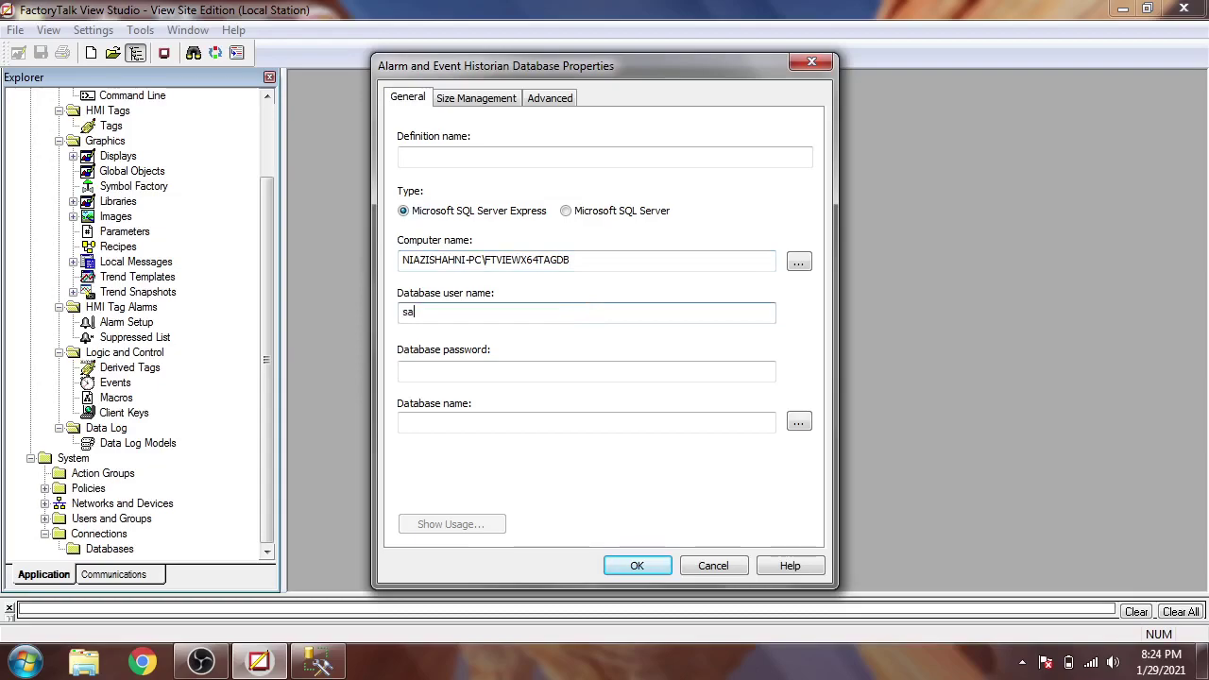
- Review the server connection details in SSMS, then return to the historian properties
click(320, 660)
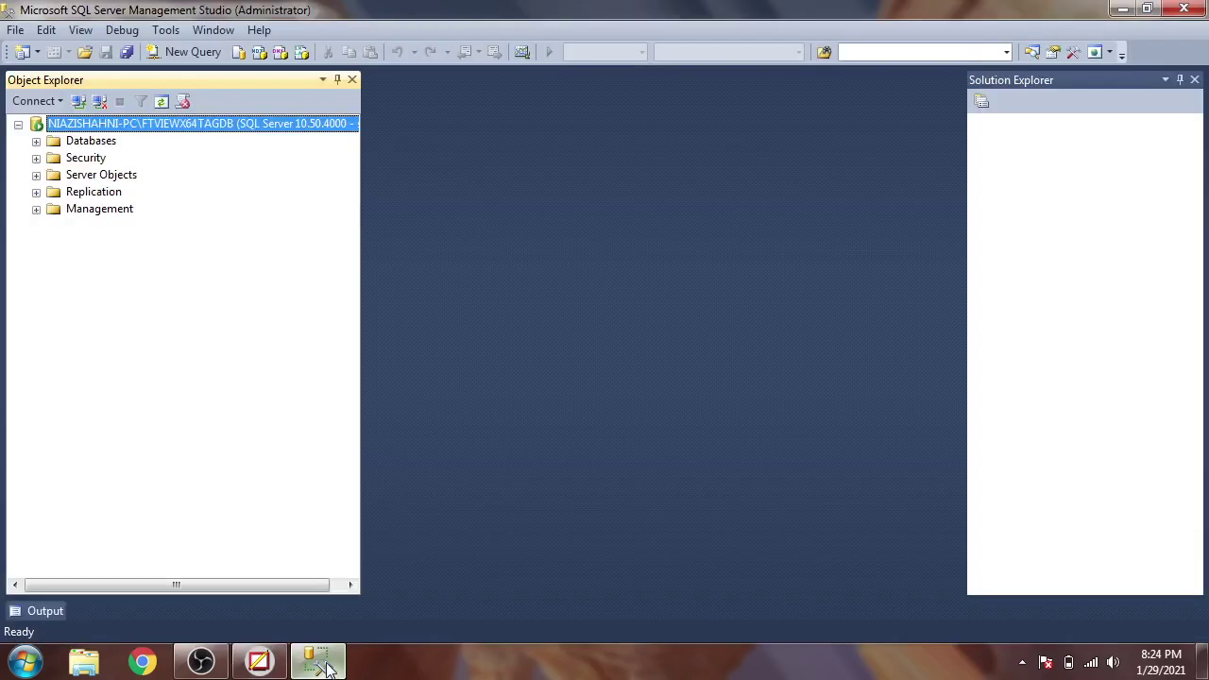
click(79, 101)
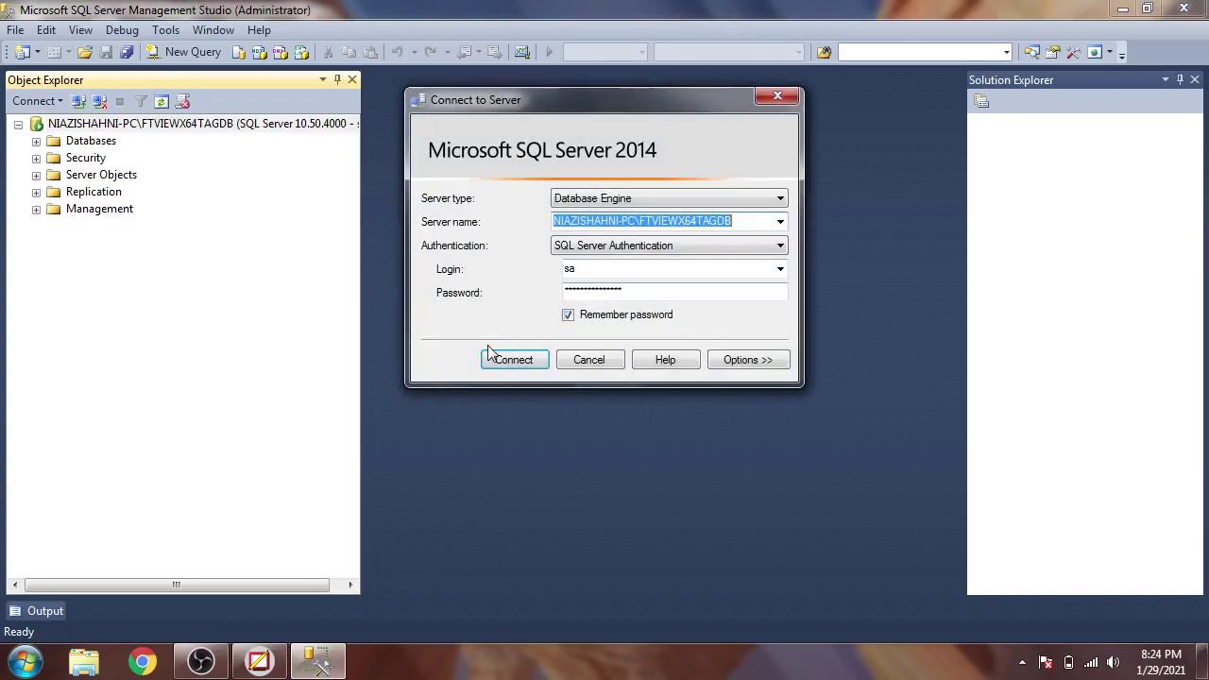
click(265, 665)
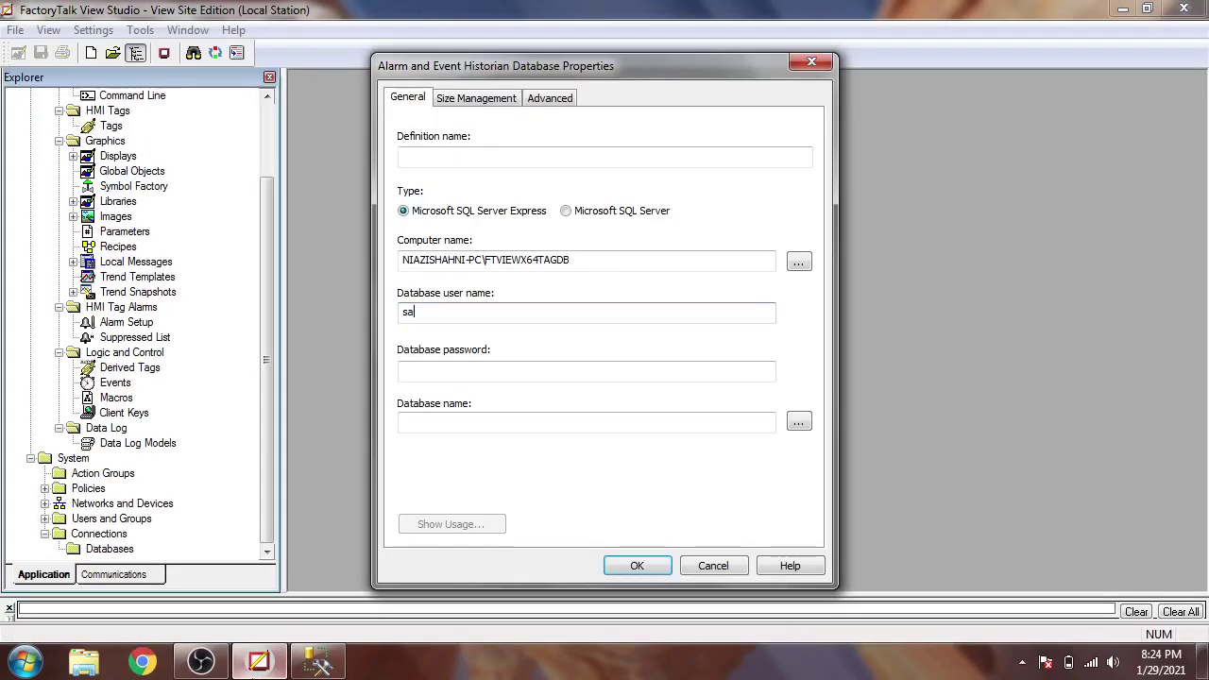
- Enter the database password in the historian definition and bring up SSMS's Connect to Server window
click(448, 375)
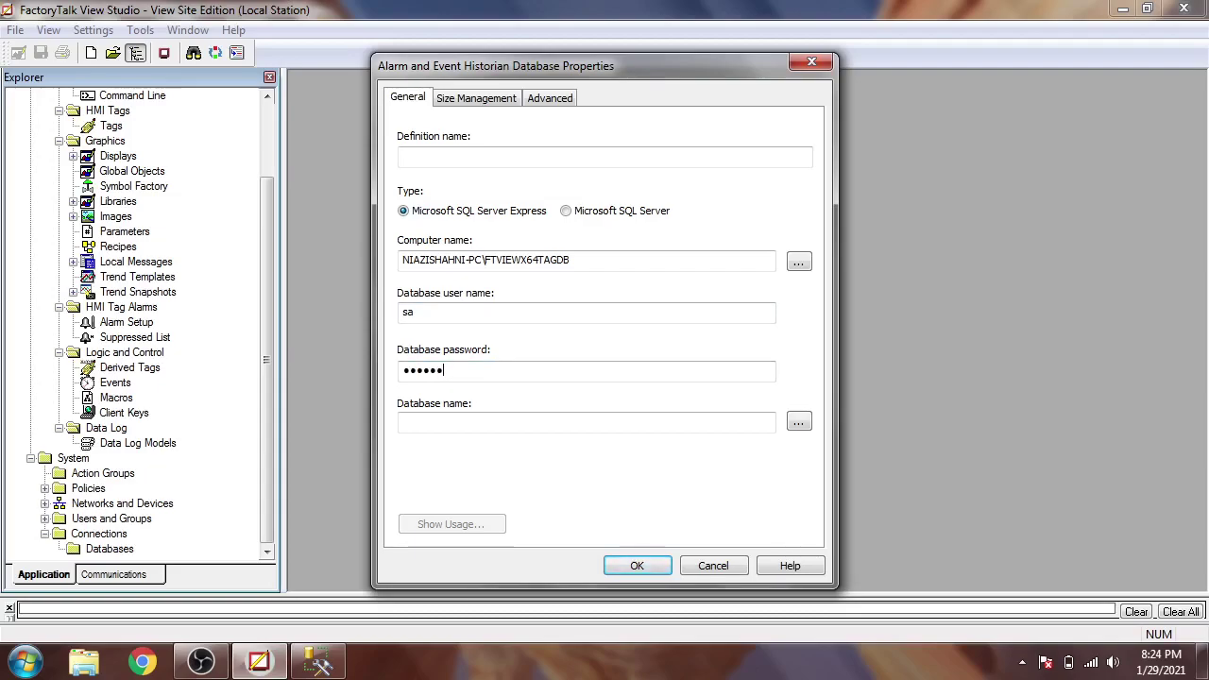
text(••)
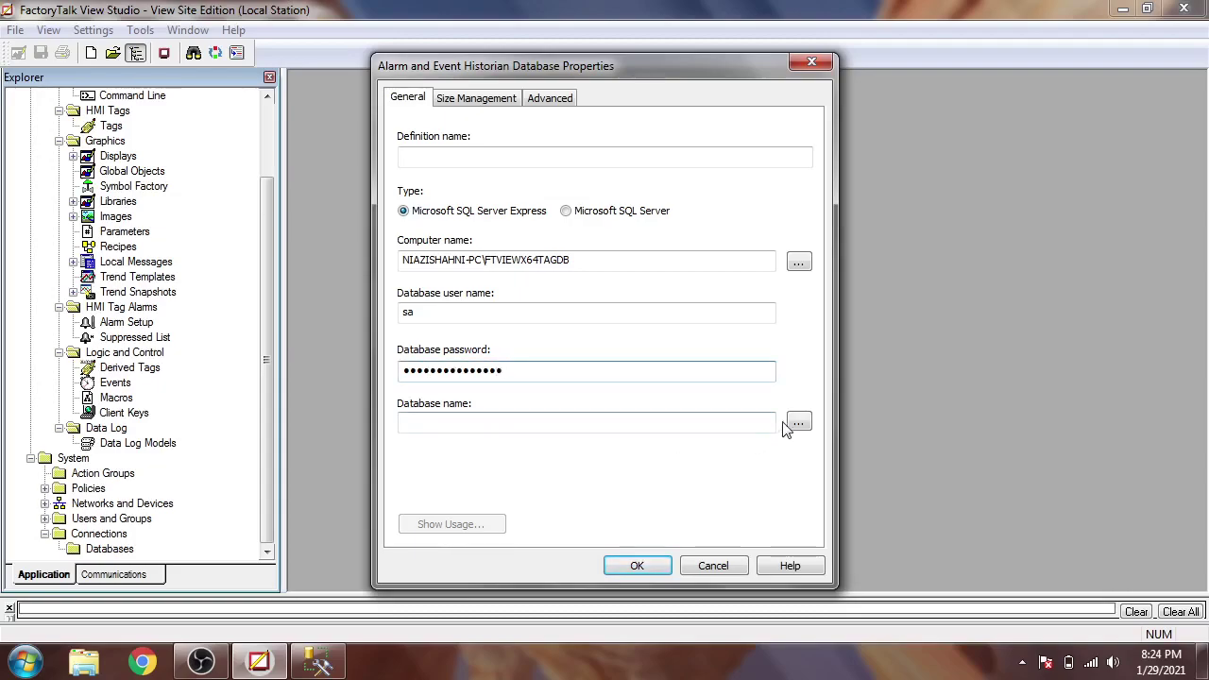
click(318, 661)
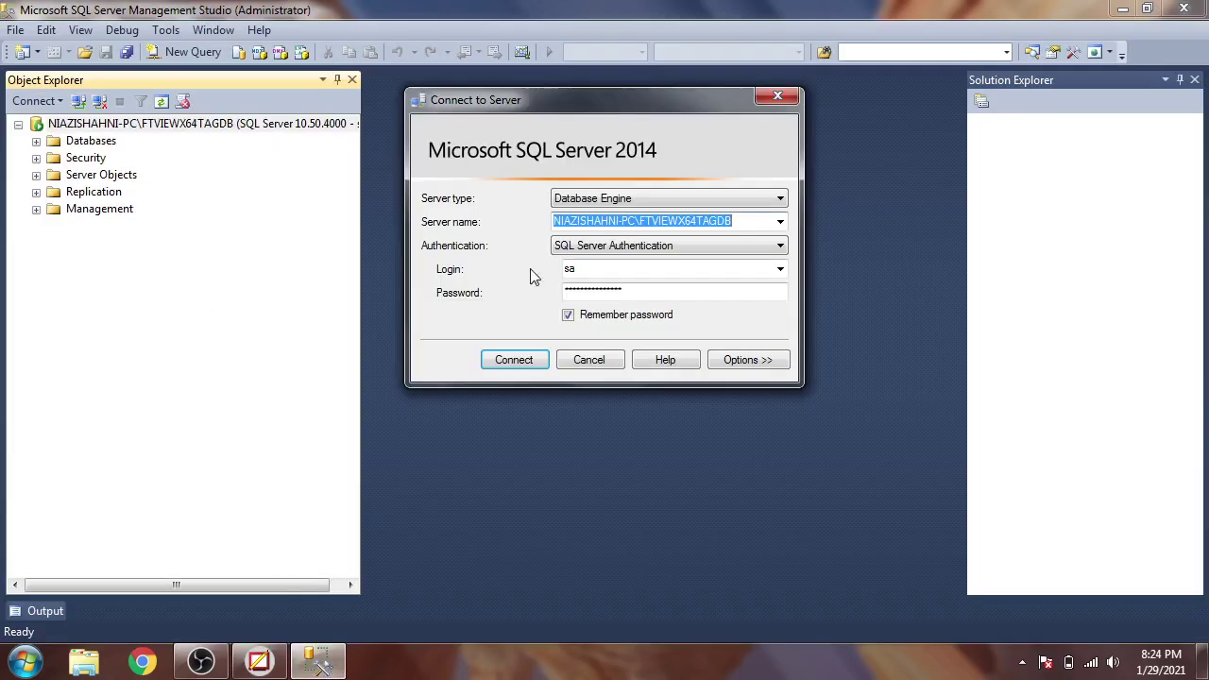
- Create a new SHAHNI database under the server's Databases folder, then return to FactoryTalk View Studio
click(620, 364)
click(36, 141)
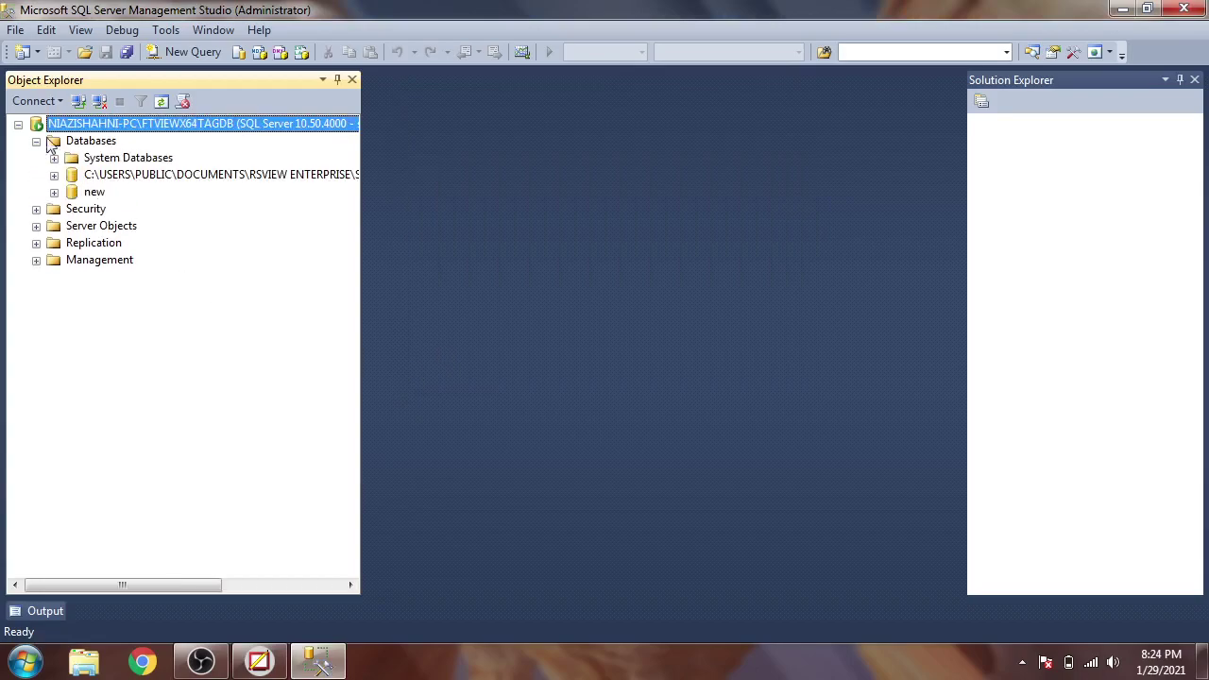
click(76, 141)
right_click(78, 148)
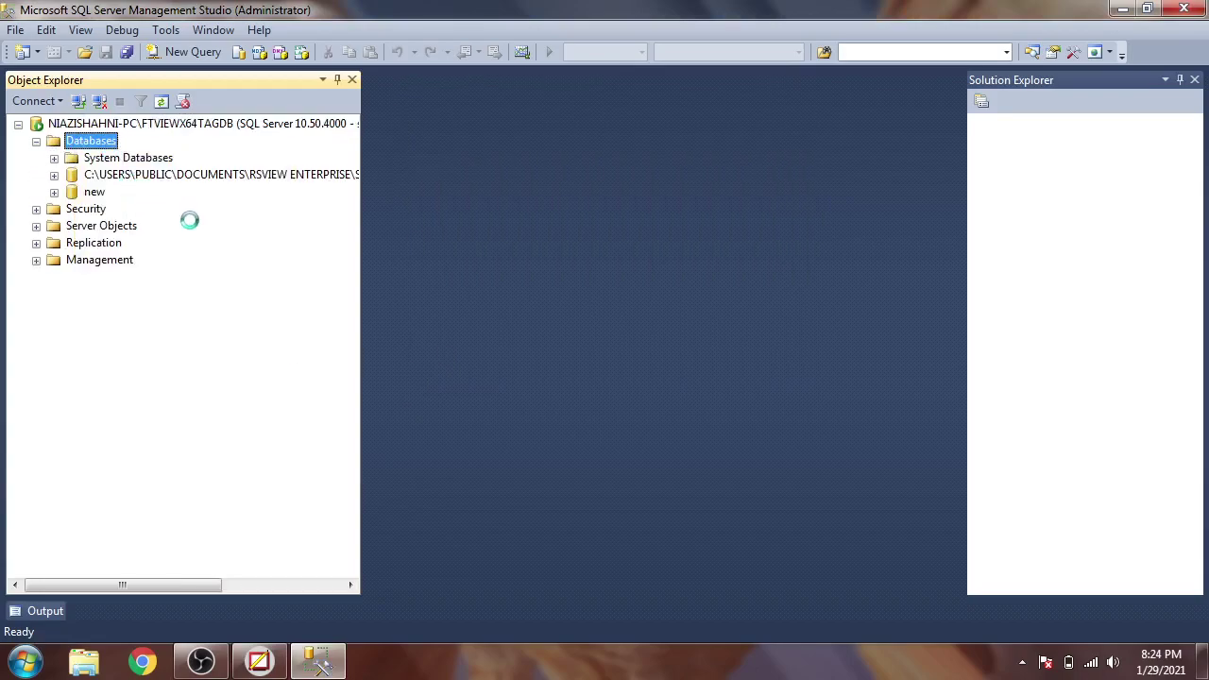
text(SHAHNI)
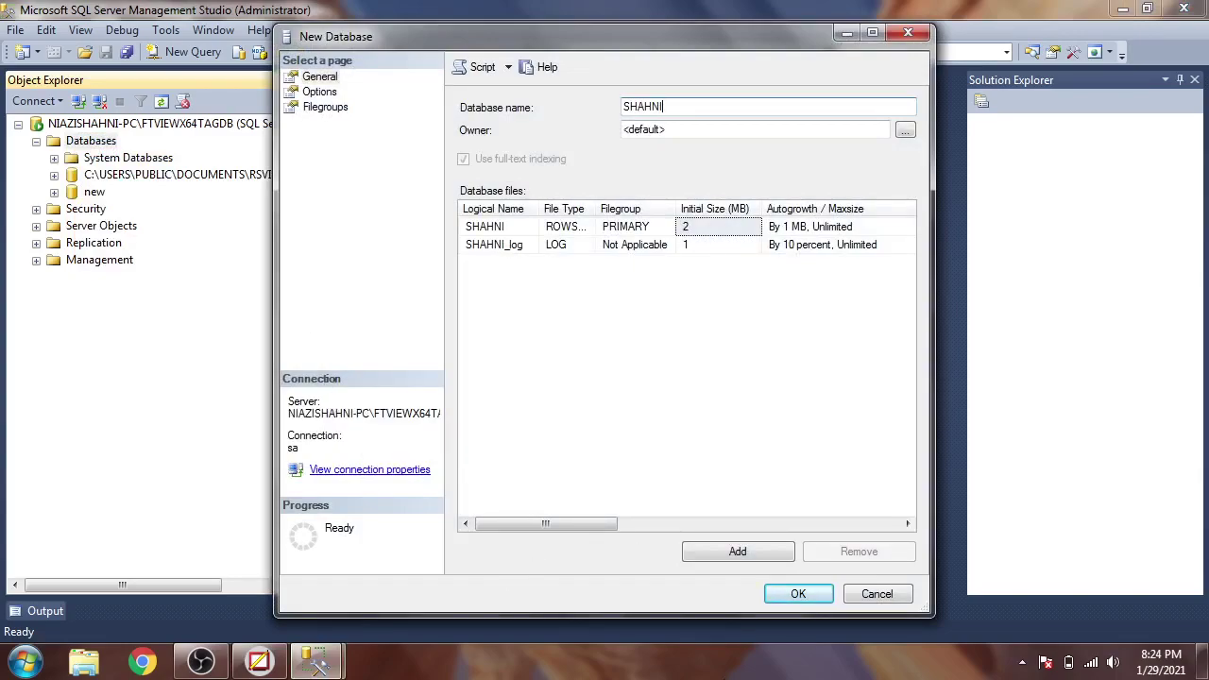
click(814, 600)
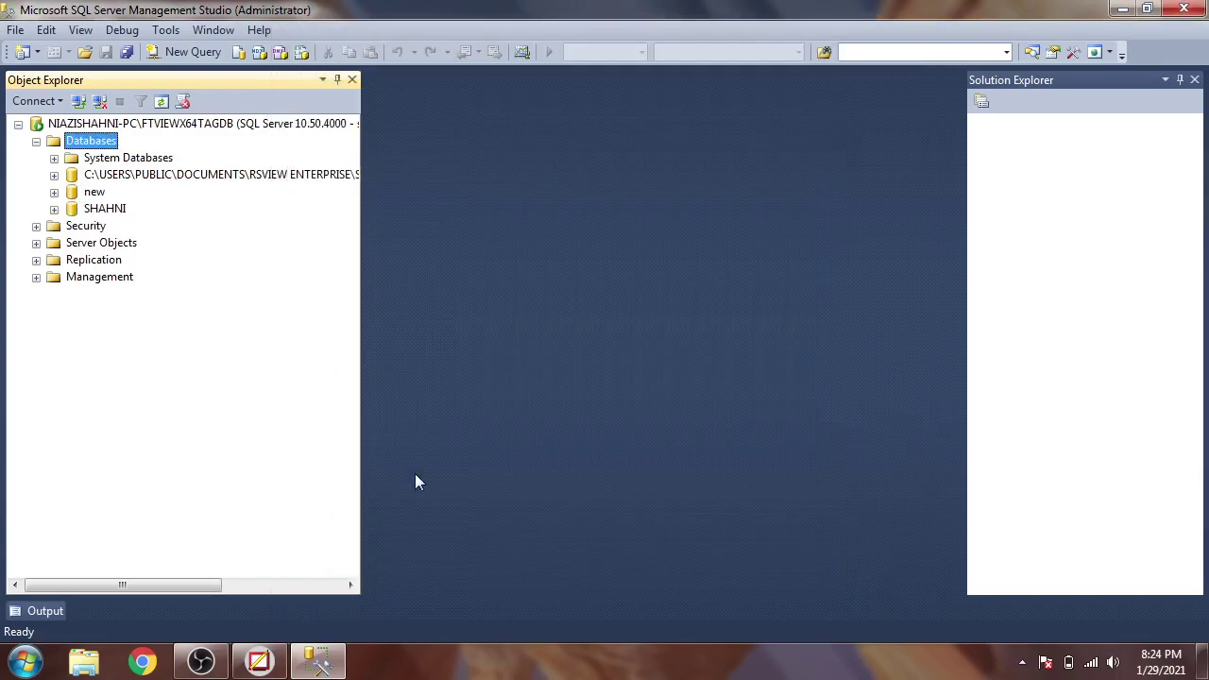
click(259, 662)
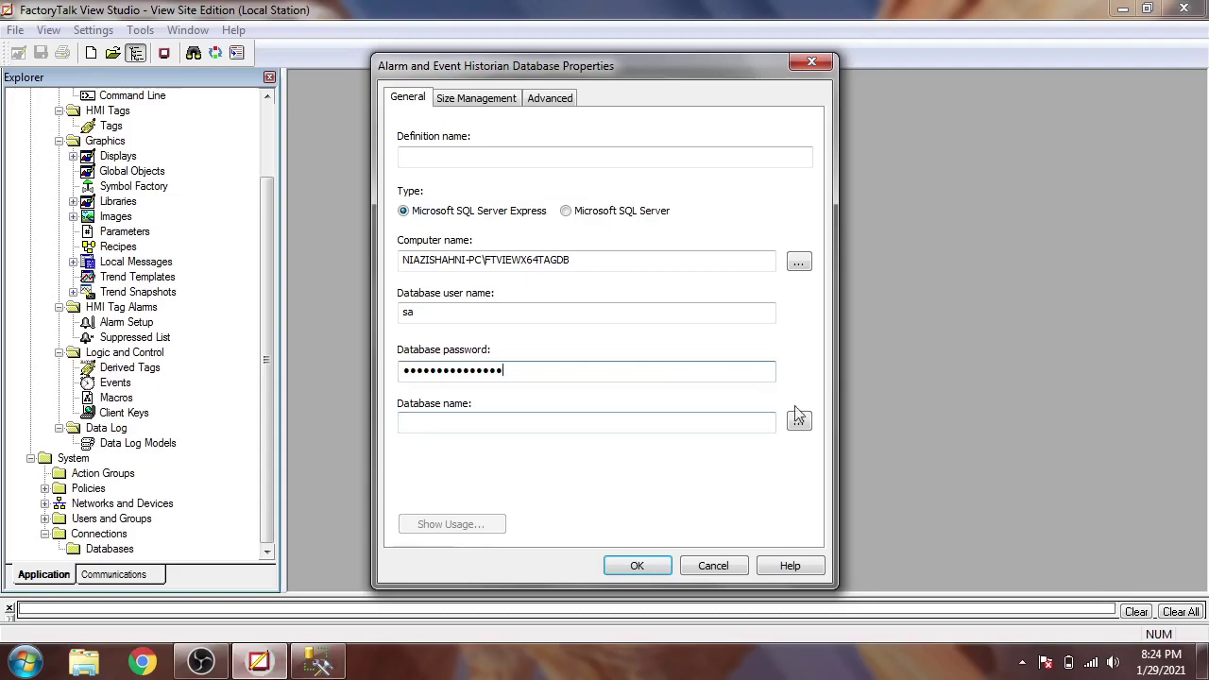
- Set the historian to Microsoft SQL Server with database SHAHNI and attempt to save it
click(566, 211)
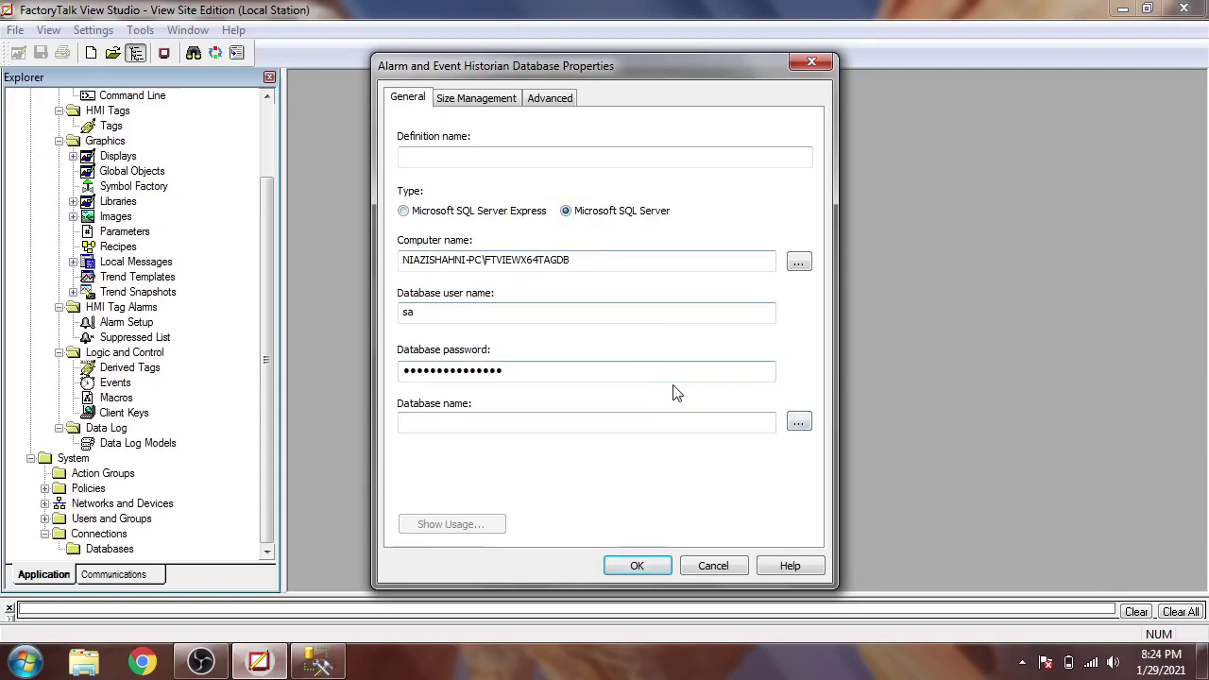
click(799, 421)
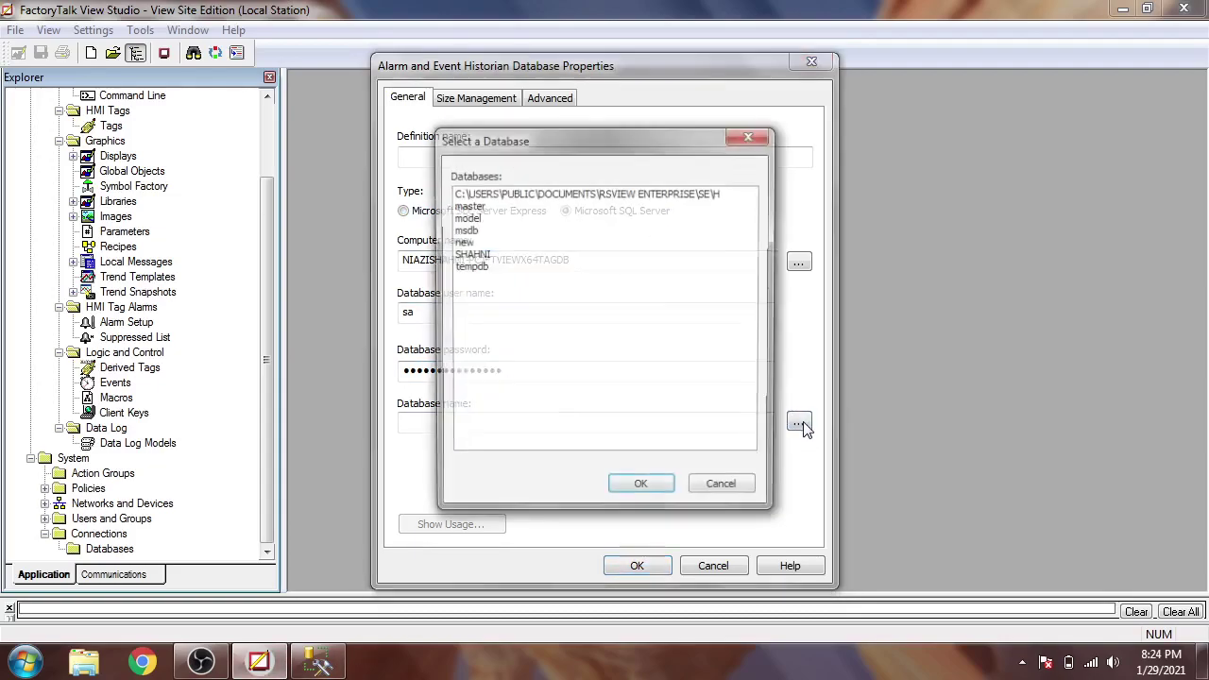
click(482, 255)
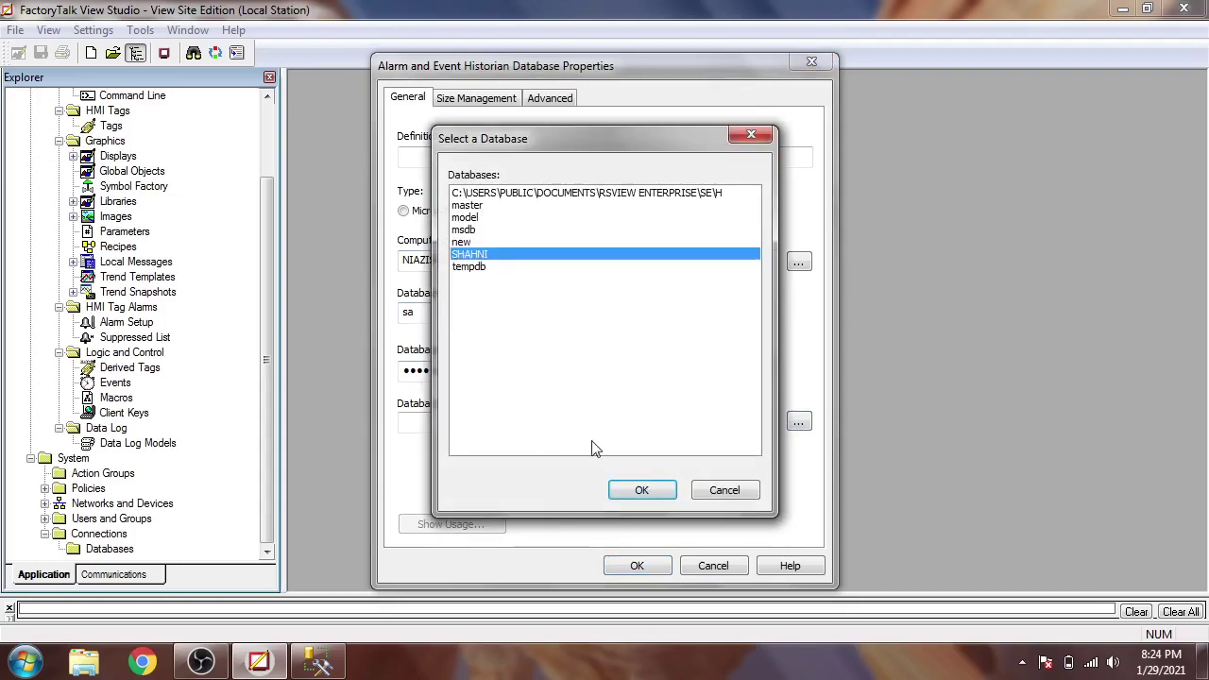
click(635, 489)
click(636, 566)
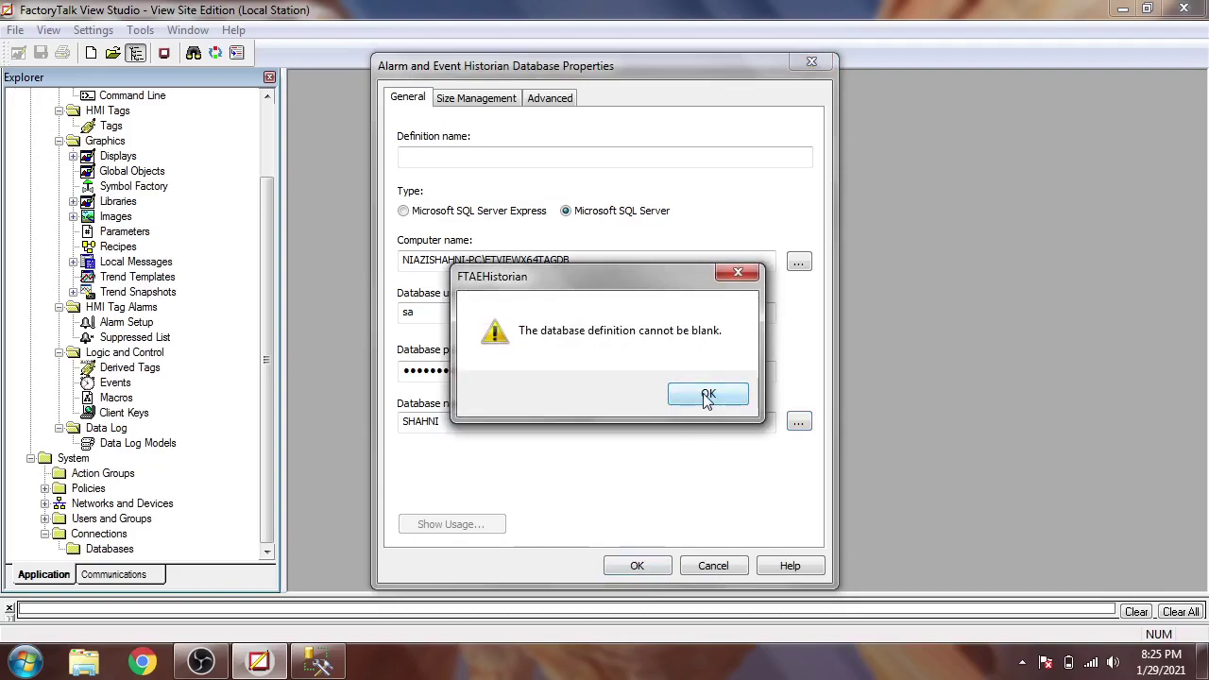
- Name the historian definition 'TANK Project', save it, and select it in the Explorer tree
click(738, 274)
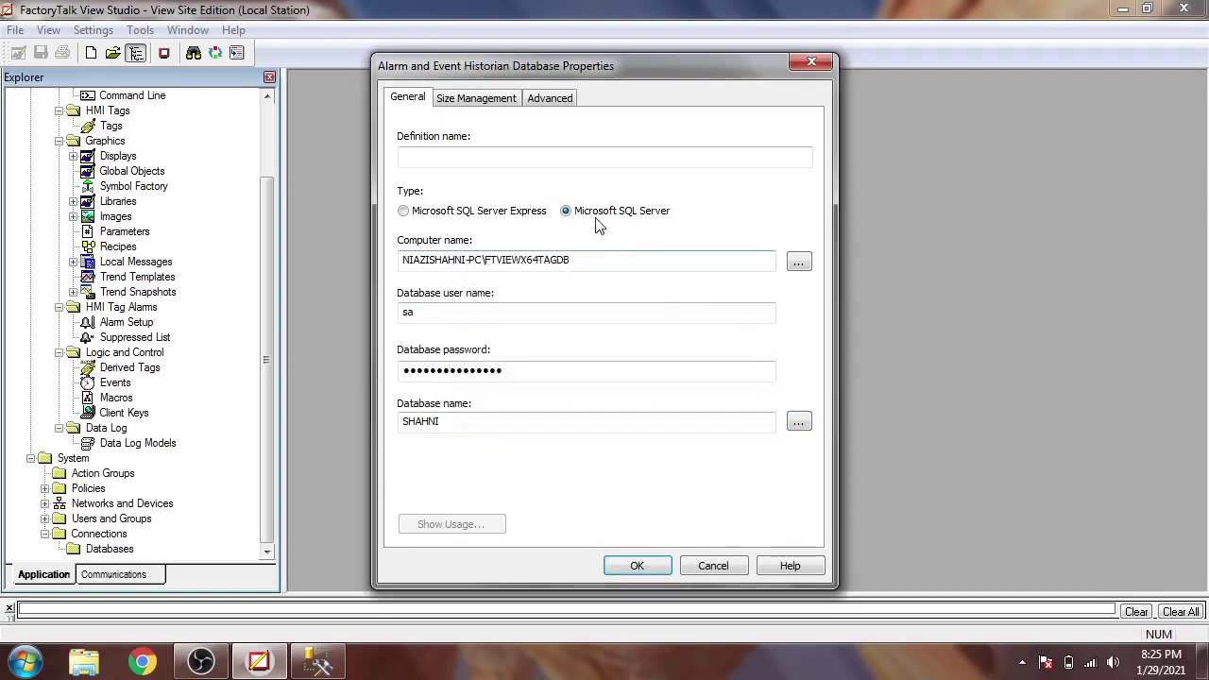
click(557, 162)
text(SHA)
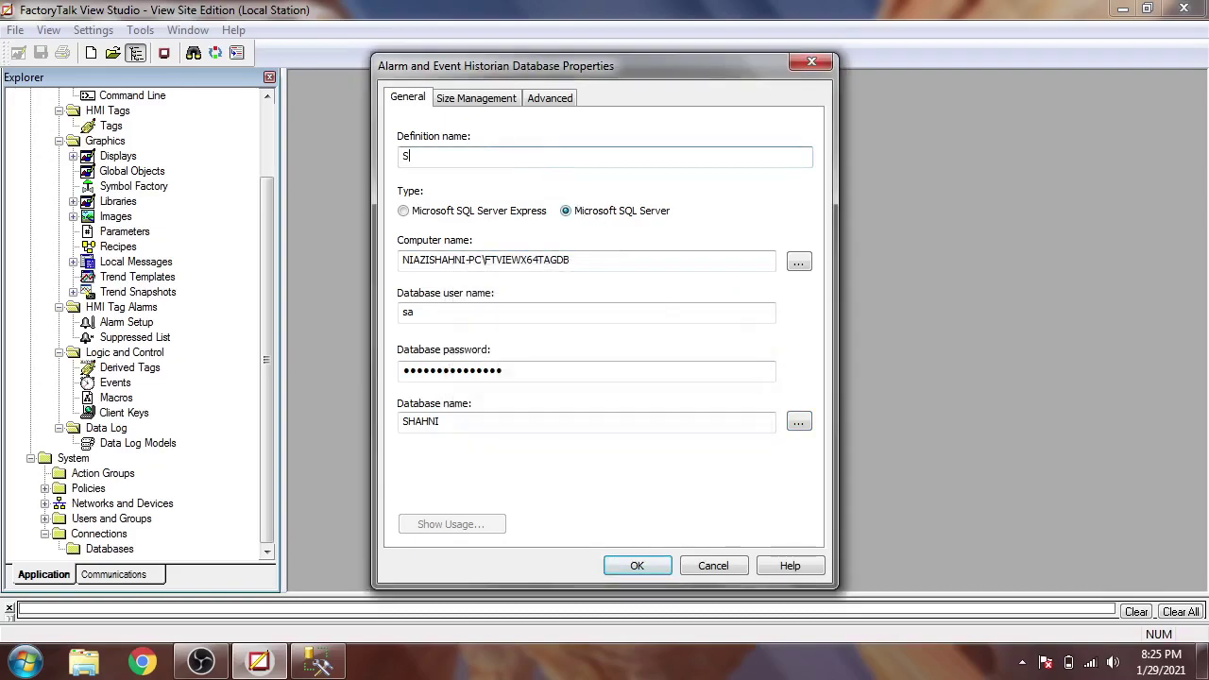
key(BackSpace)
key(BackSpace)
key(BackSpace)
key(BackSpace)
key(BackSpace)
text(TANK Project)
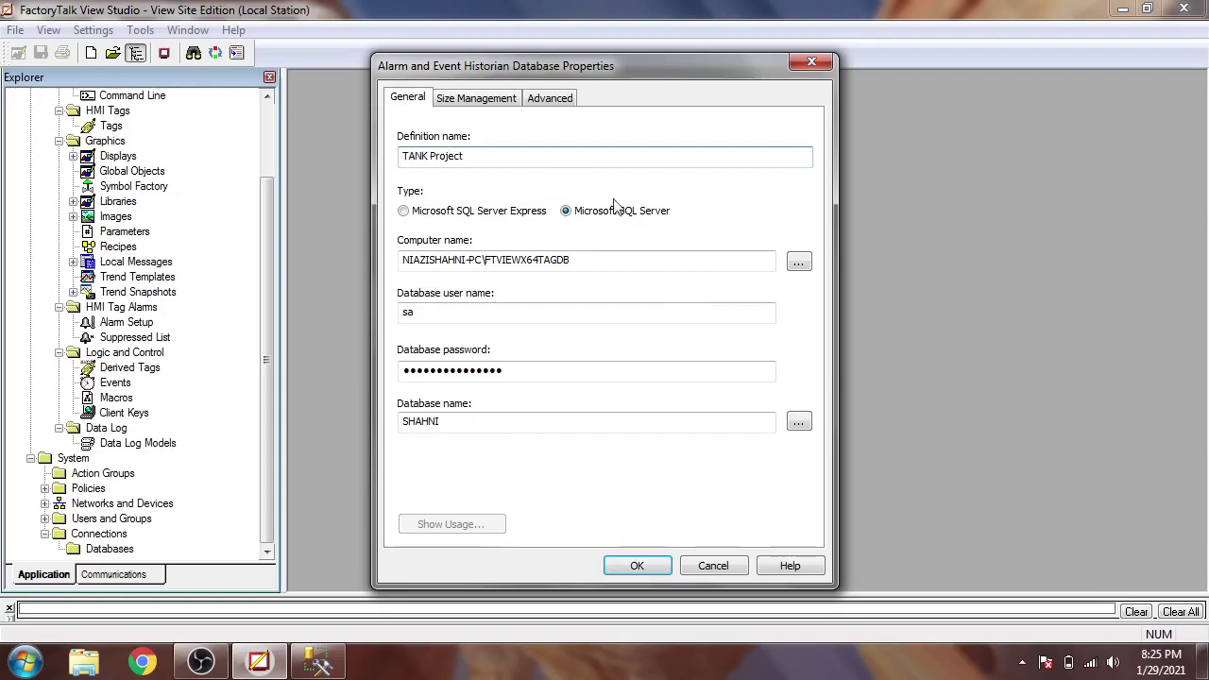
click(648, 564)
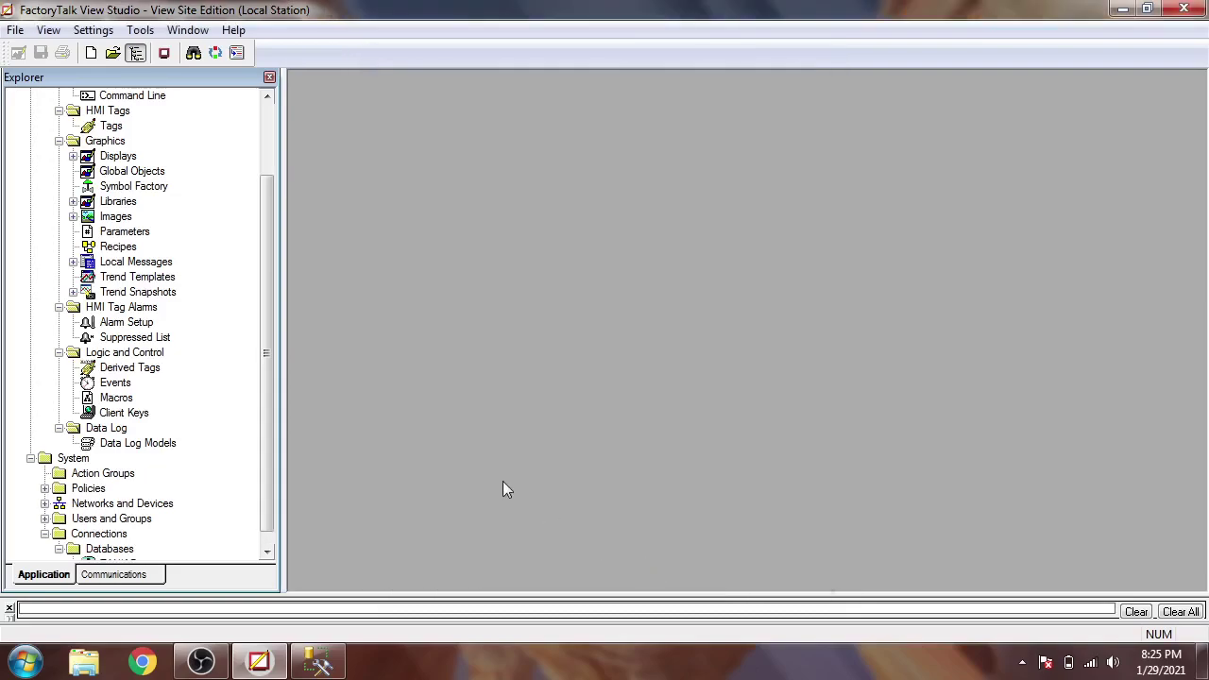
drag(272, 417, 266, 467)
click(142, 551)
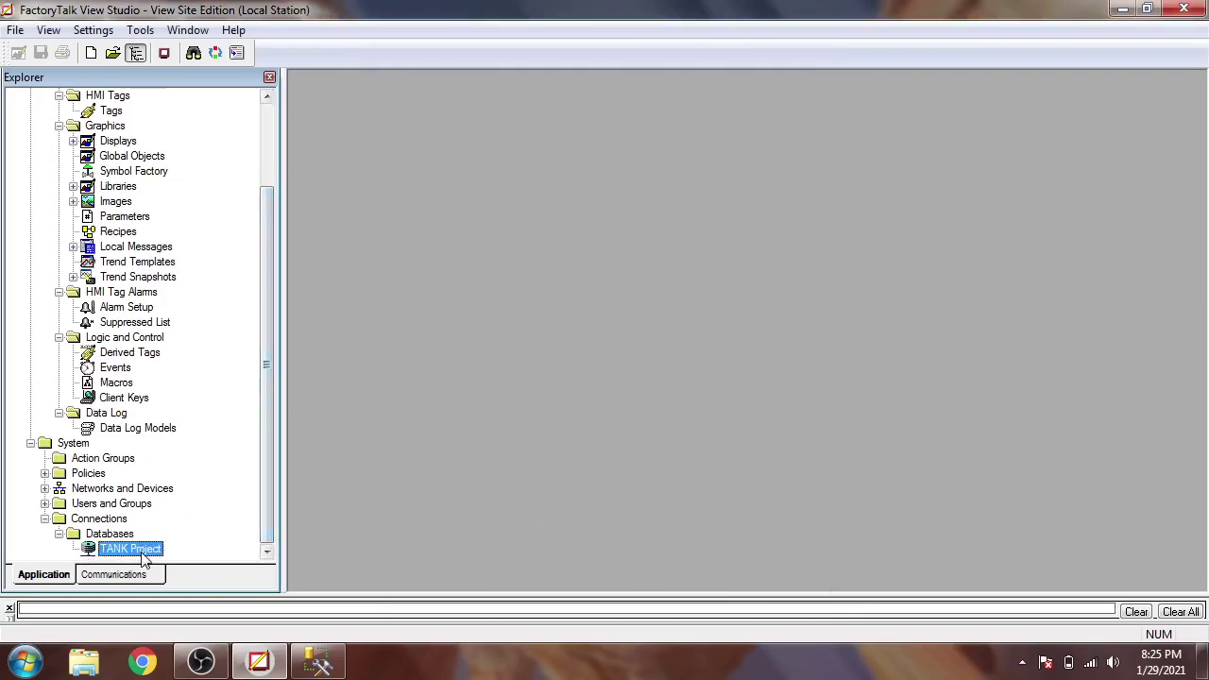